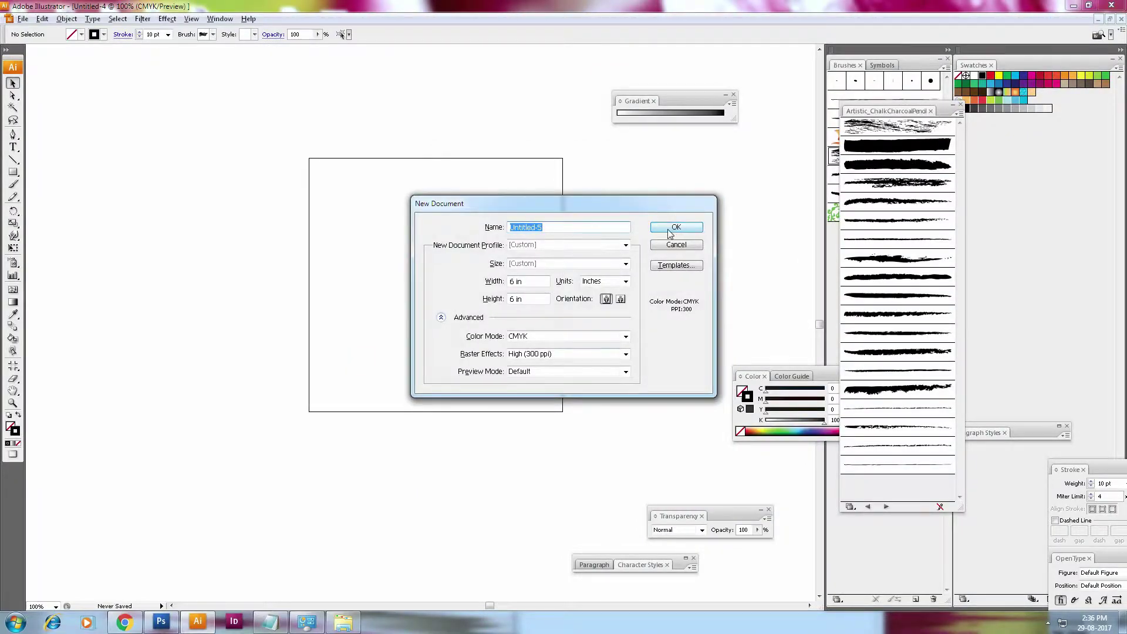
# Confirm a new 6 × 6 in document and zoom in on its blank artboard
pyautogui.click(673, 230)
pyautogui.hotkey('ctrl', '-')
pyautogui.hotkey('ctrl', '-')
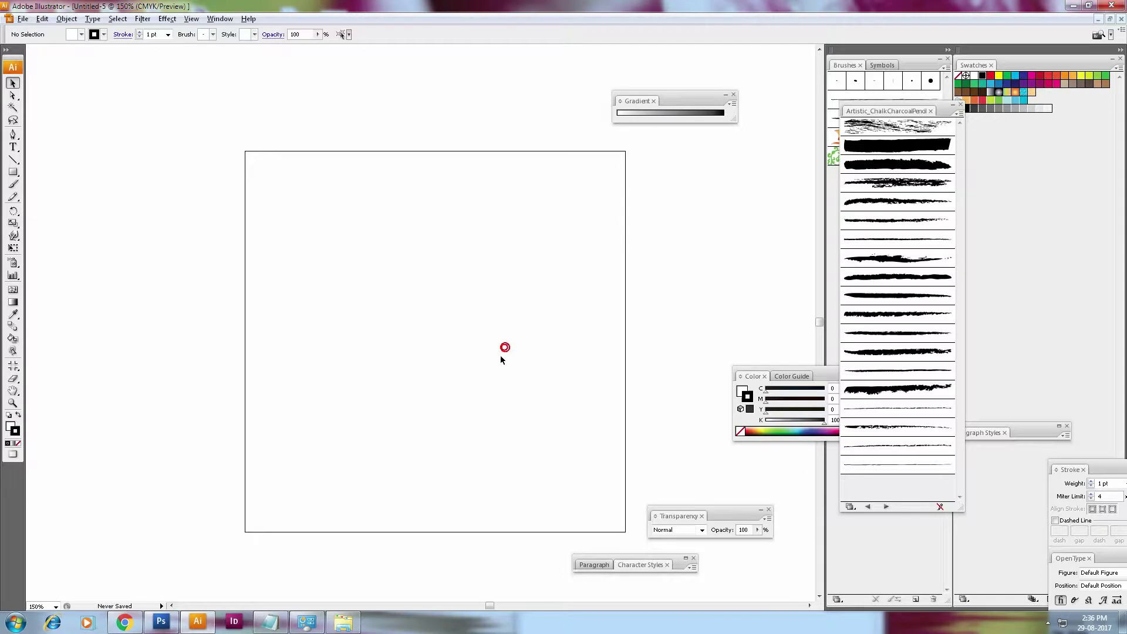
pyautogui.click(13, 159)
# Draw a diagonal line with the Artistic_ChalkCharcoalPencil brush at 10 pt
pyautogui.moveTo(159, 370); pyautogui.dragTo(684, 217)
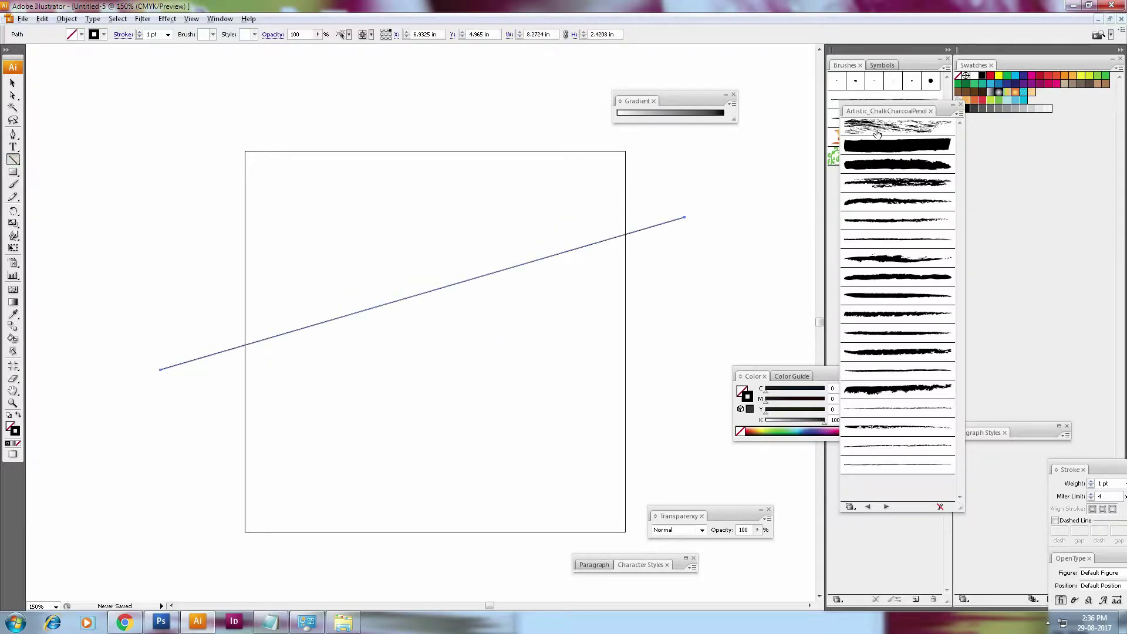
pyautogui.click(874, 130)
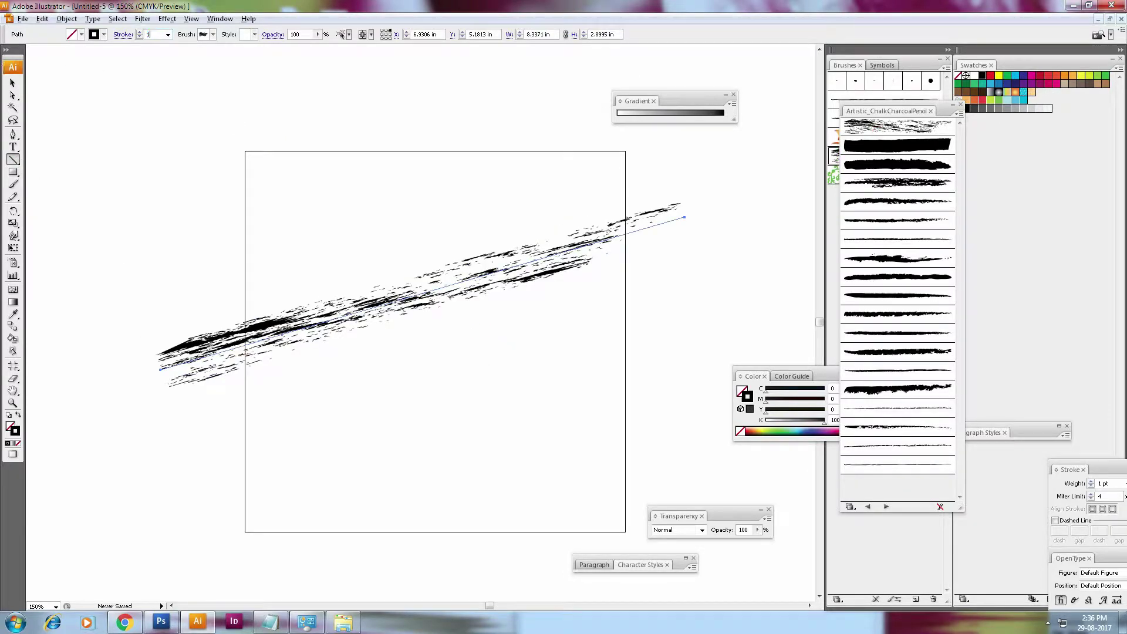
pyautogui.write('0')
pyautogui.press('Return')
pyautogui.hotkey('ctrl', '-')
# Curve the stroke by smoothing and pulling its anchors, shift it right, and colour it crimson
pyautogui.click(13, 95)
pyautogui.moveTo(624, 227); pyautogui.dragTo(557, 300)
pyautogui.click(110, 35)
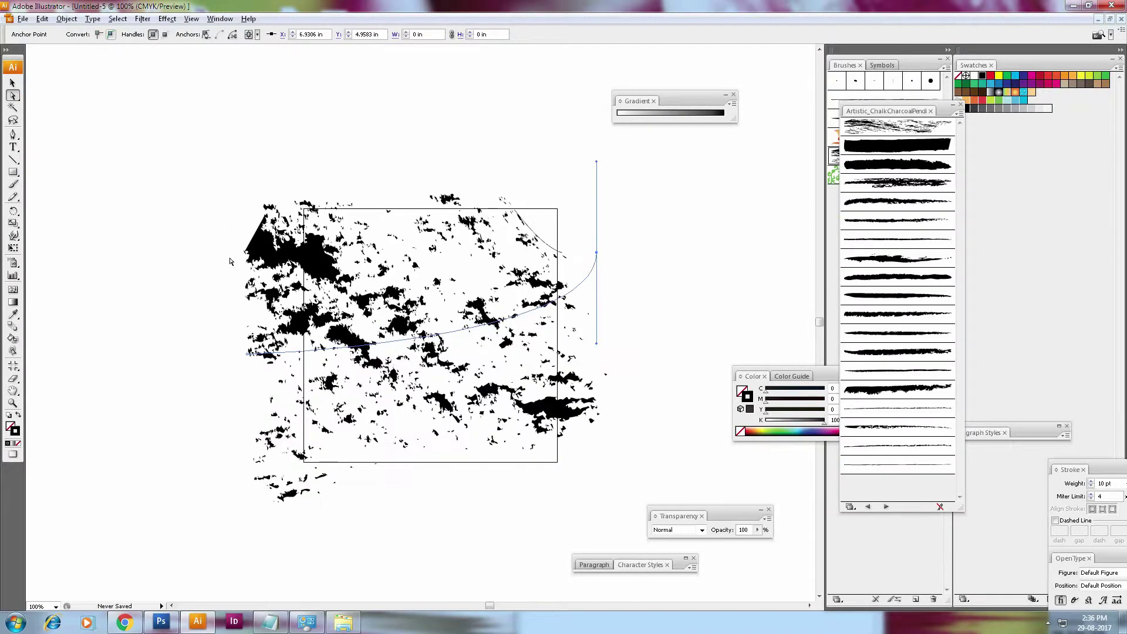
pyautogui.click(113, 36)
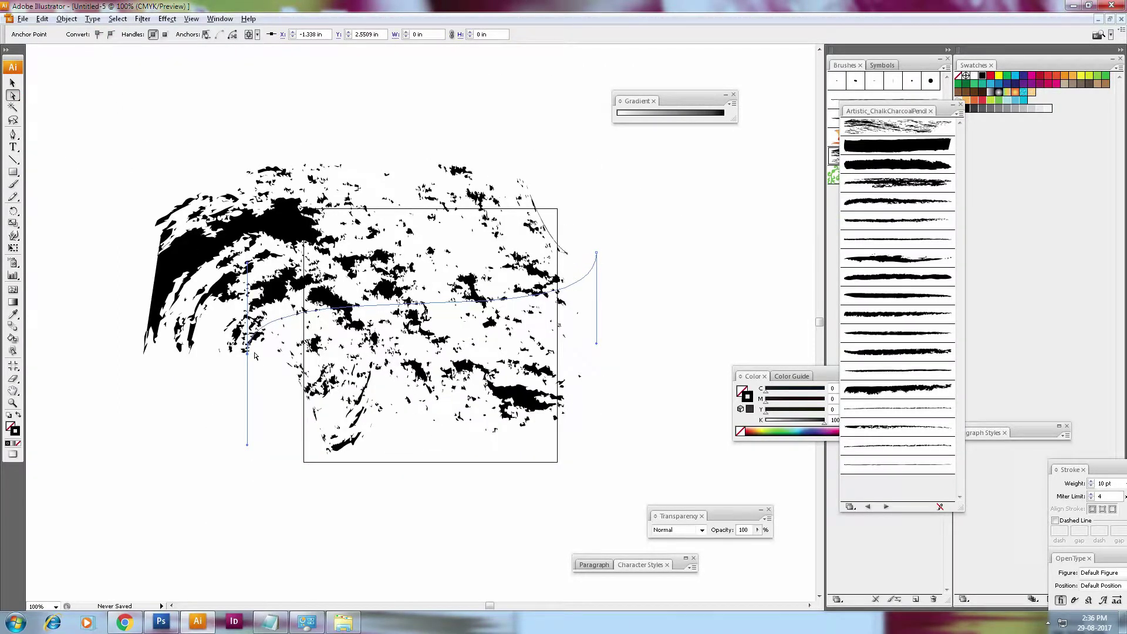
pyautogui.moveTo(248, 355); pyautogui.dragTo(274, 414)
pyautogui.click(13, 83)
pyautogui.moveTo(282, 329); pyautogui.dragTo(320, 329)
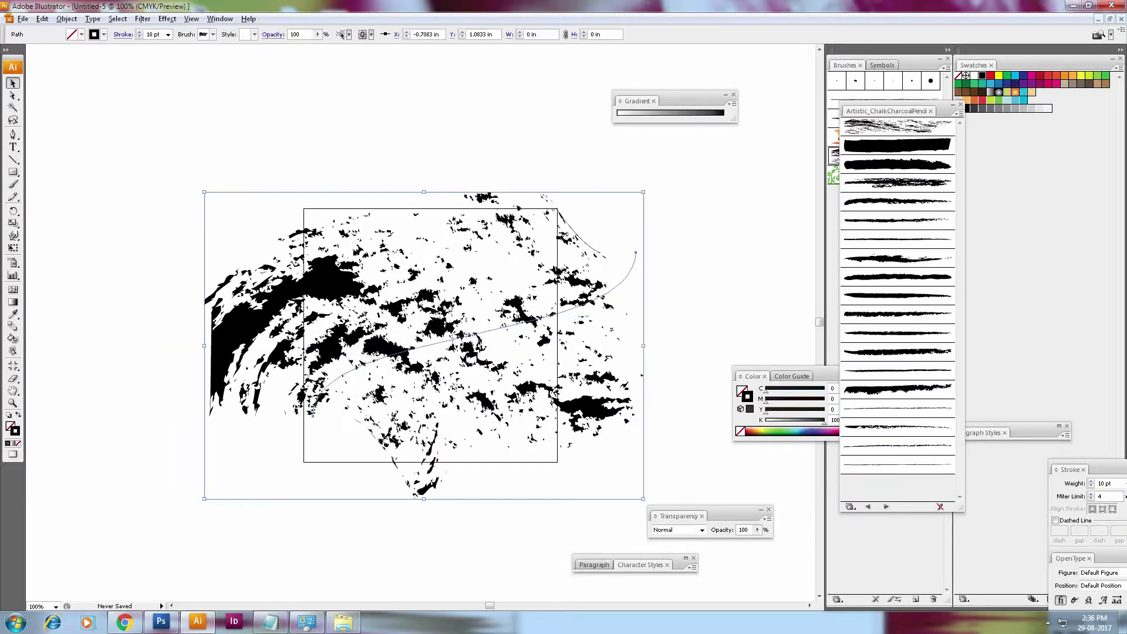
pyautogui.click(1041, 78)
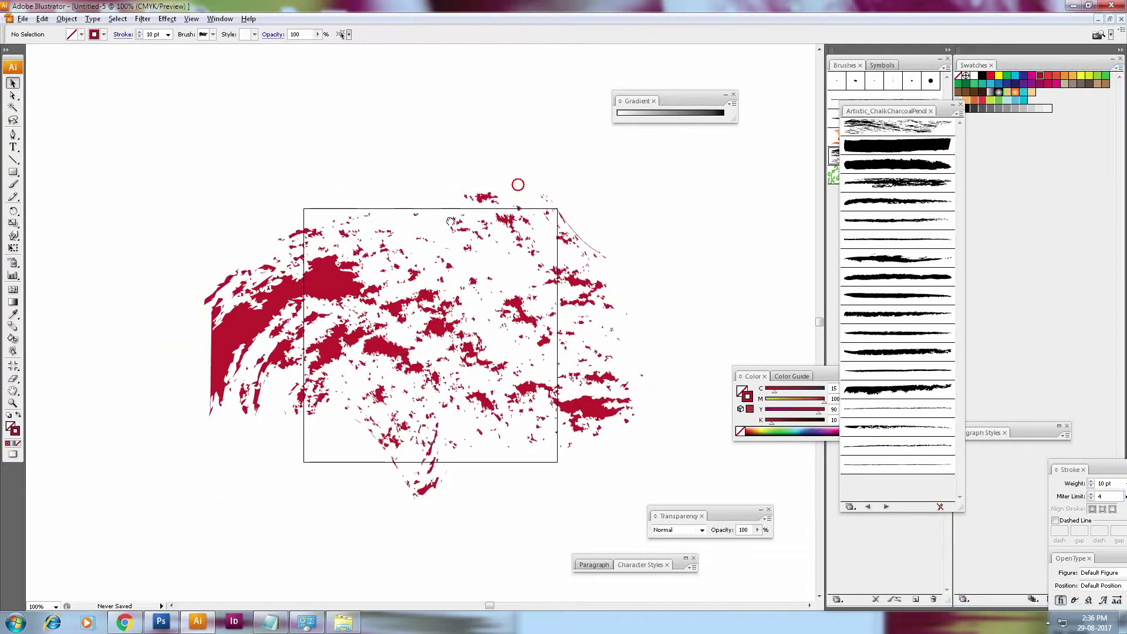
# Paste a copy of the red stroke in front, rotate it about 25° counter-clockwise, and colour it orange
pyautogui.moveTo(509, 388); pyautogui.dragTo(497, 409)
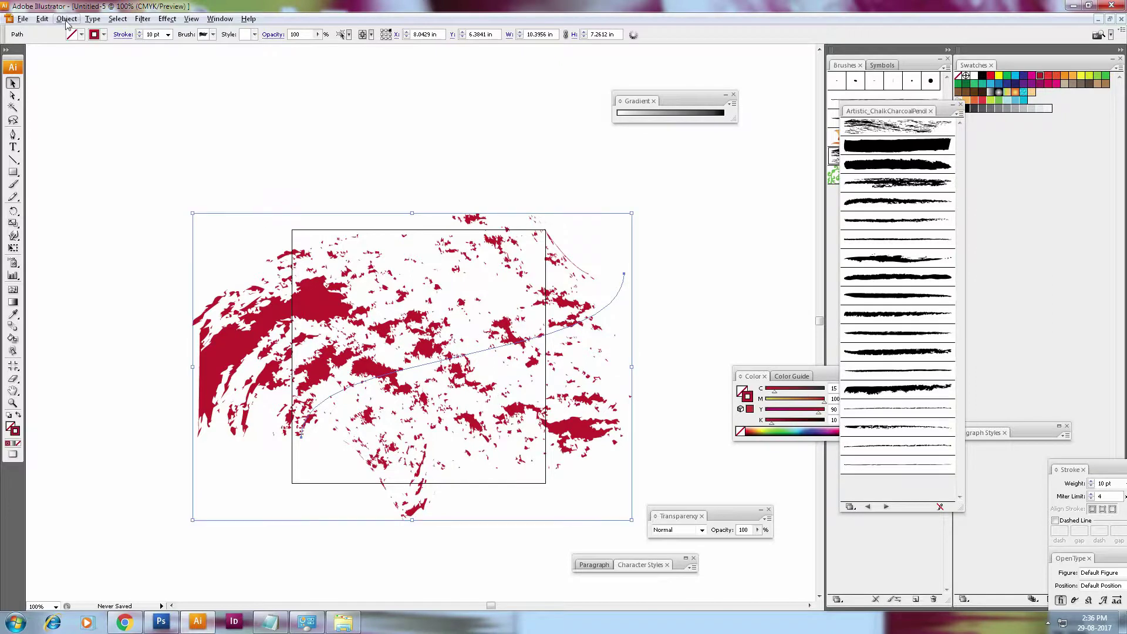
pyautogui.click(42, 18)
pyautogui.click(55, 77)
pyautogui.click(42, 18)
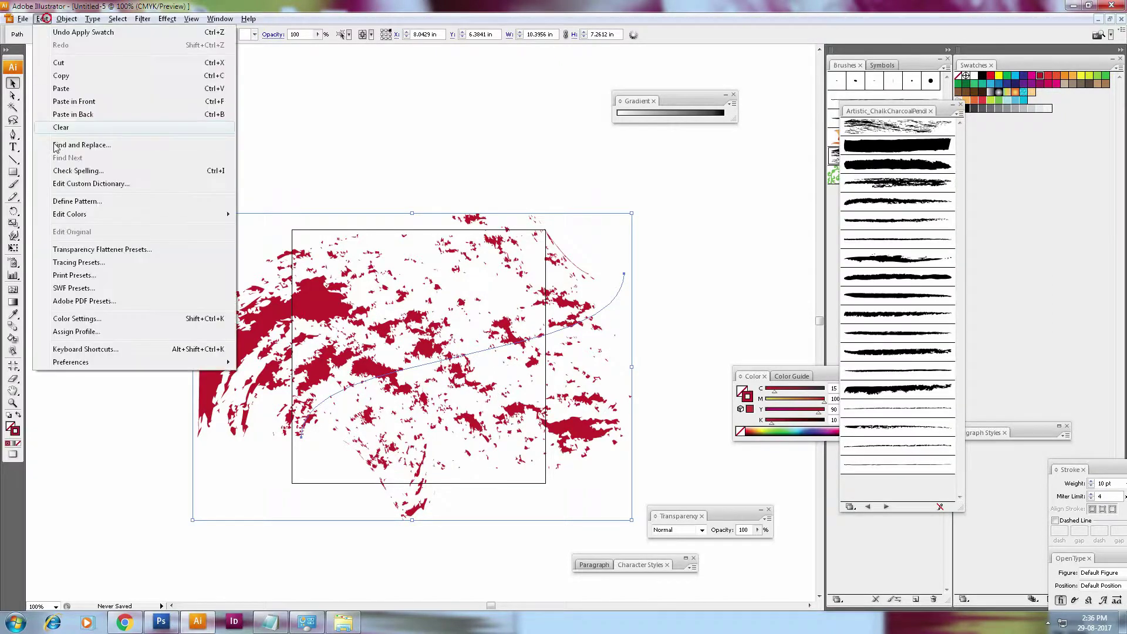
pyautogui.click(61, 88)
pyautogui.click(42, 18)
pyautogui.click(55, 102)
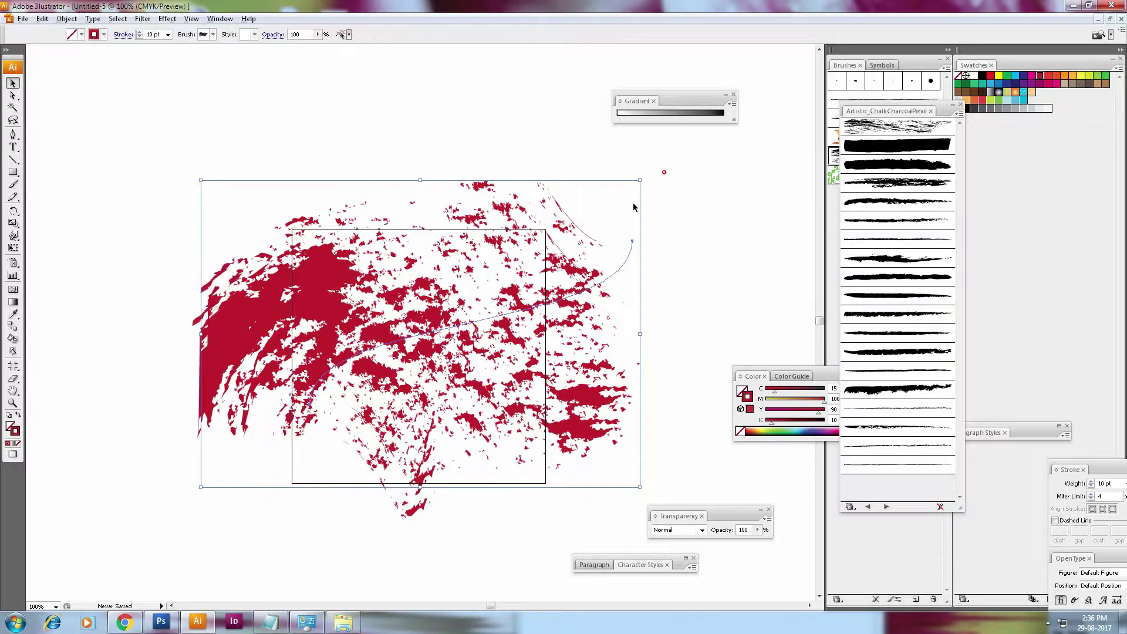
pyautogui.moveTo(643, 178); pyautogui.dragTo(554, 103)
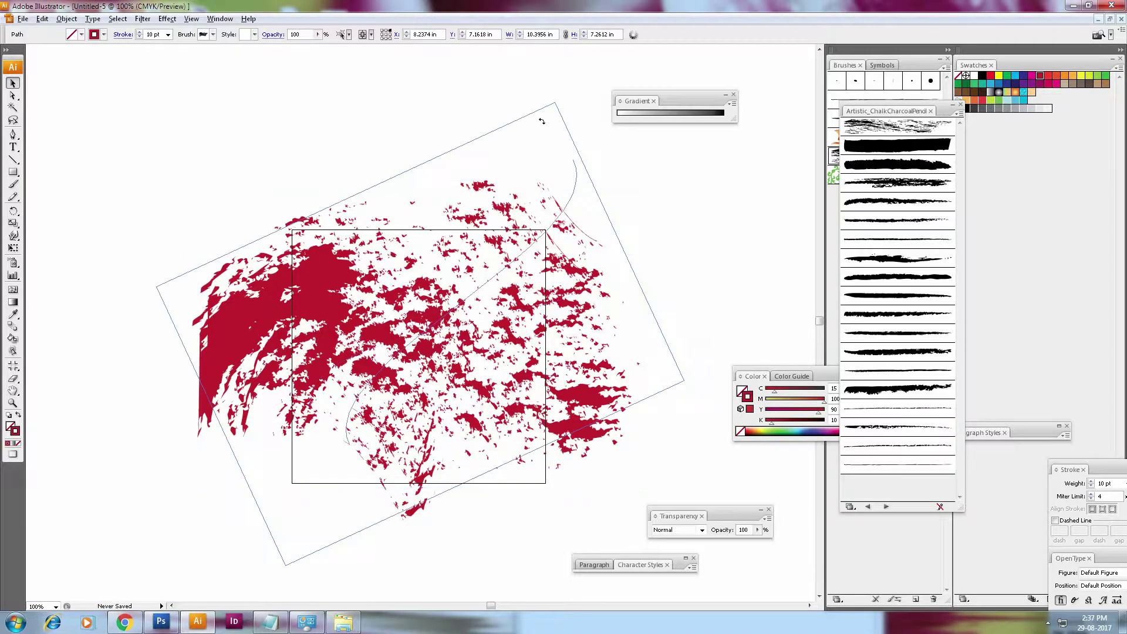
pyautogui.click(1060, 81)
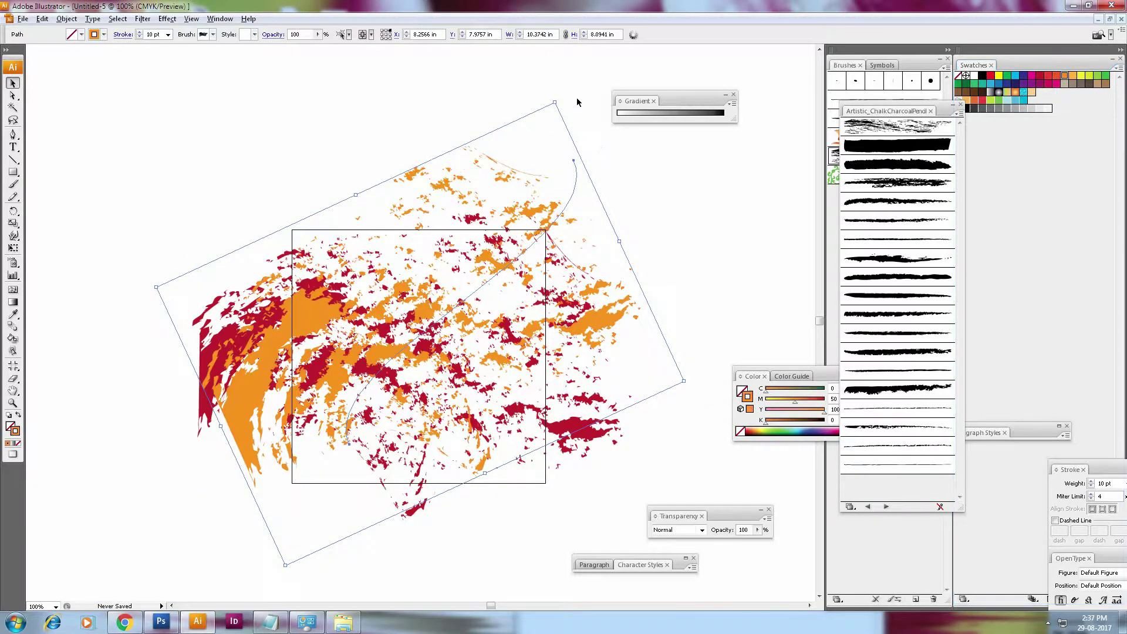
# Paste another copy, rotate it about 38° counter-clockwise, and colour it magenta
pyautogui.moveTo(534, 185); pyautogui.dragTo(653, 221)
pyautogui.hotkey('ctrl', 'z')
pyautogui.click(42, 18)
pyautogui.click(62, 88)
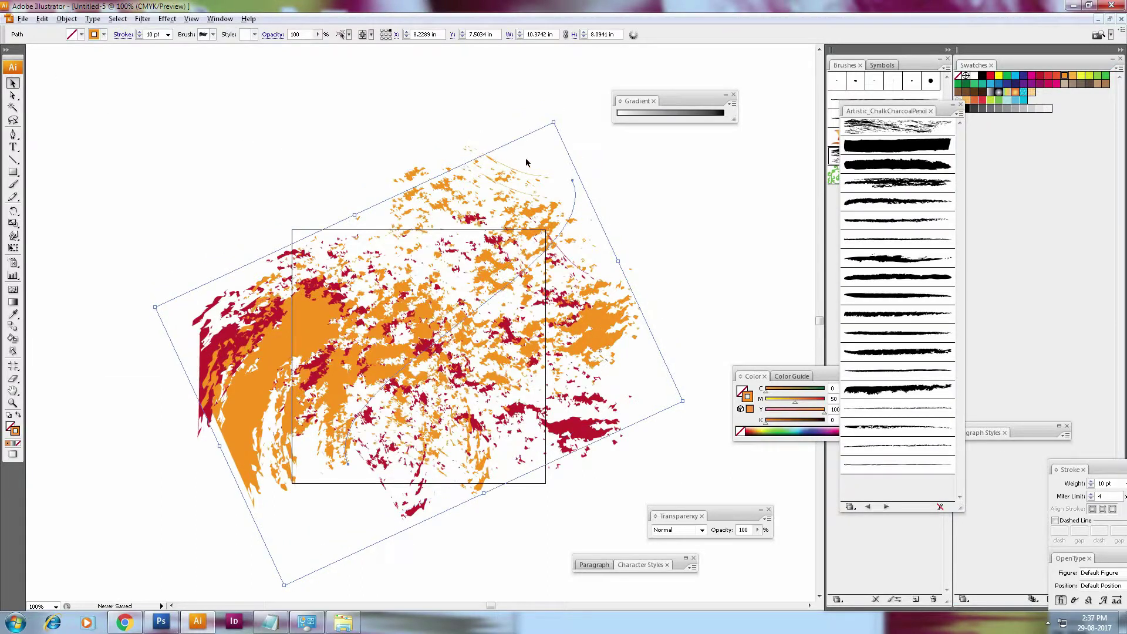
pyautogui.moveTo(551, 119); pyautogui.dragTo(379, 87)
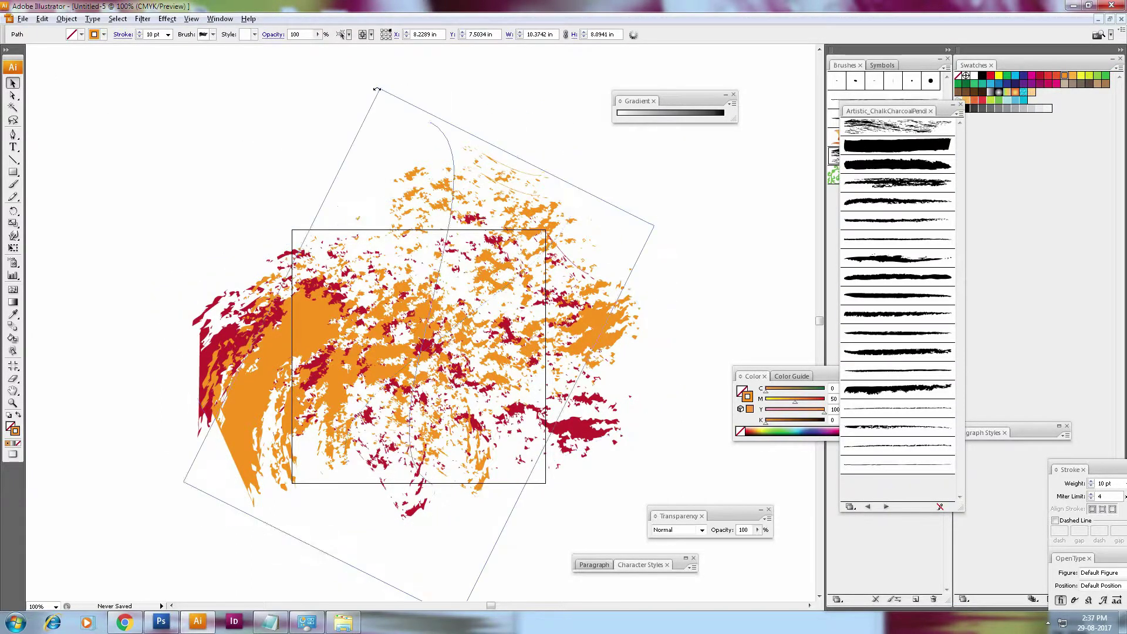
pyautogui.click(1048, 84)
# Paste a front copy of the stroke coloured C0 M100 Y100 K0 red, then group all strokes
pyautogui.click(42, 18)
pyautogui.click(55, 74)
pyautogui.click(42, 18)
pyautogui.click(67, 100)
pyautogui.click(1073, 84)
pyautogui.click(1065, 75)
pyautogui.click(1031, 79)
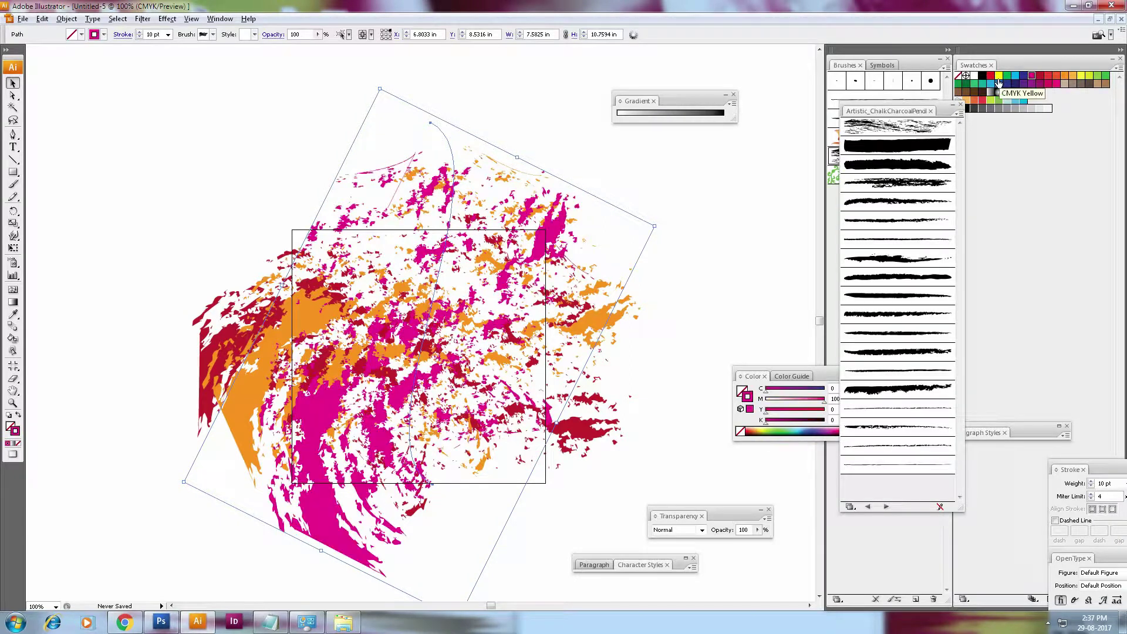
pyautogui.click(998, 76)
pyautogui.click(262, 175)
pyautogui.click(230, 288)
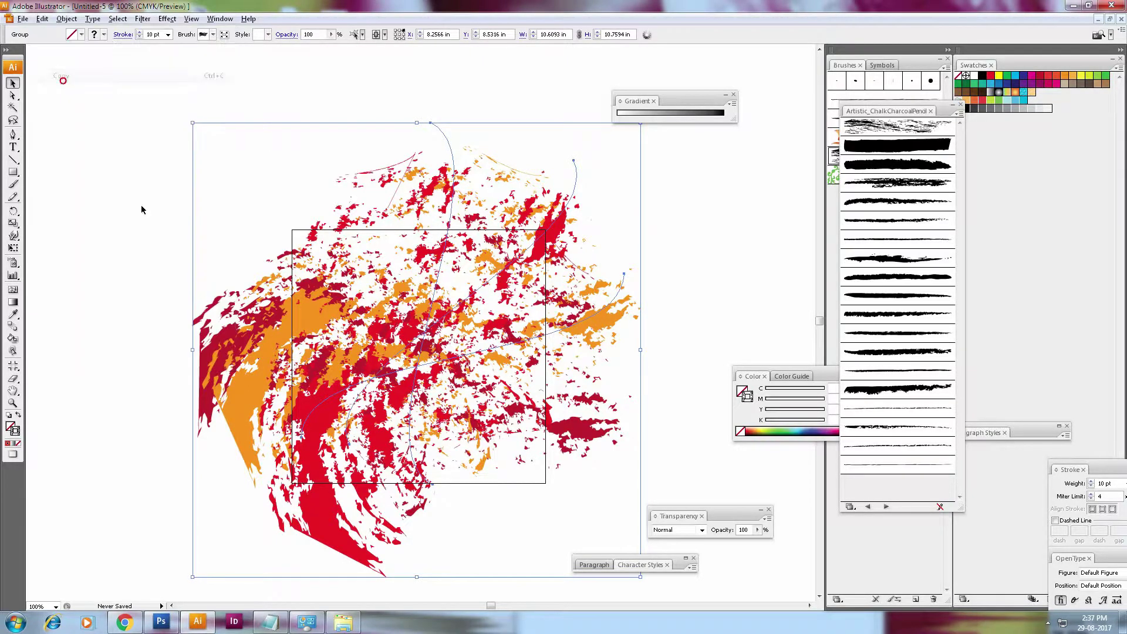
# Rotate two copies of the stroke group into a round splash, nudge it left, set 80% opacity
pyautogui.hscroll(3, 624, 276)
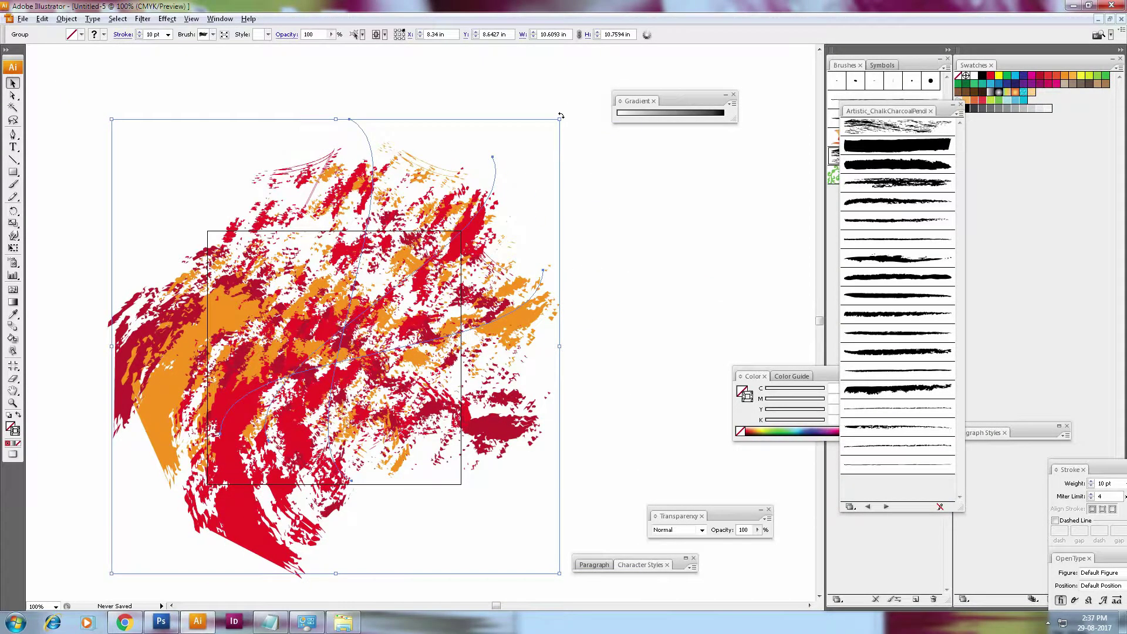
pyautogui.moveTo(562, 116); pyautogui.dragTo(649, 124)
pyautogui.moveTo(562, 114); pyautogui.dragTo(445, 205)
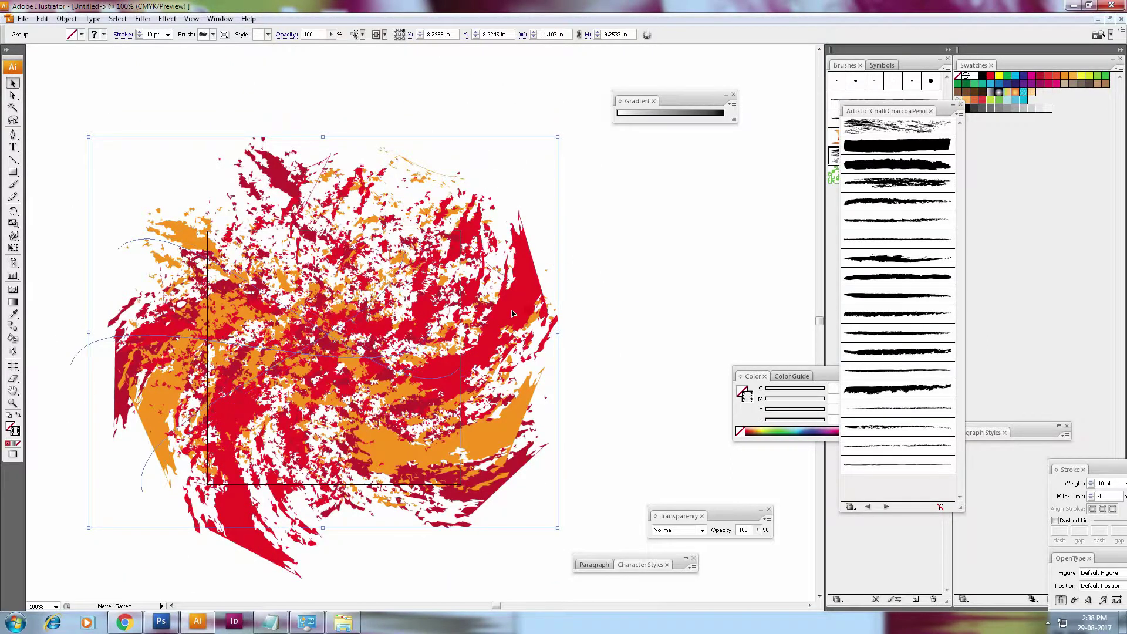
pyautogui.hotkey('shift', 'Left')
pyautogui.hotkey('shift', 'Left')
pyautogui.hotkey('shift', 'Left')
pyautogui.write('0')
pyautogui.press('Return')
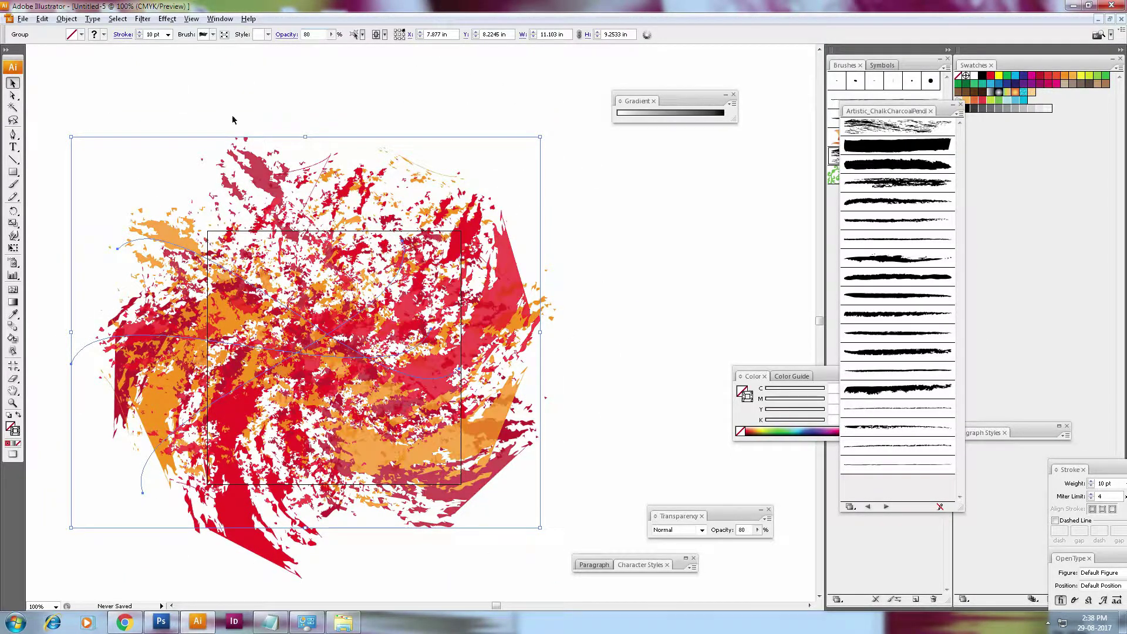
# Draw a square over the centre of the splash
pyautogui.click(667, 277)
pyautogui.click(12, 172)
pyautogui.moveTo(220, 224); pyautogui.dragTo(474, 477)
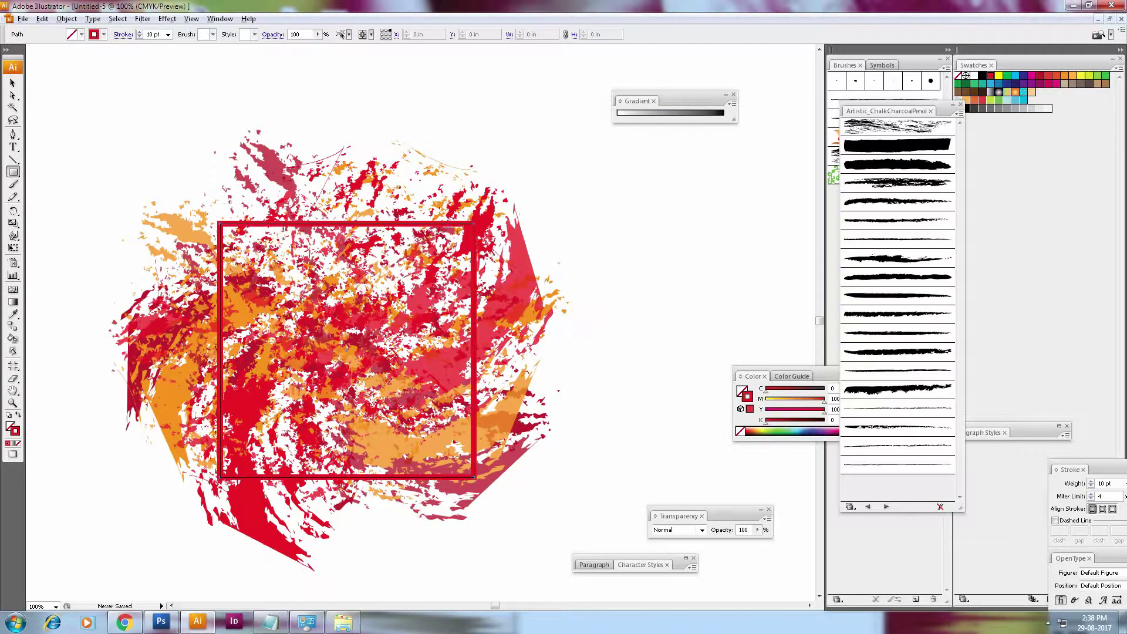
# Give the square no stroke and an orange-red fill
pyautogui.click(18, 442)
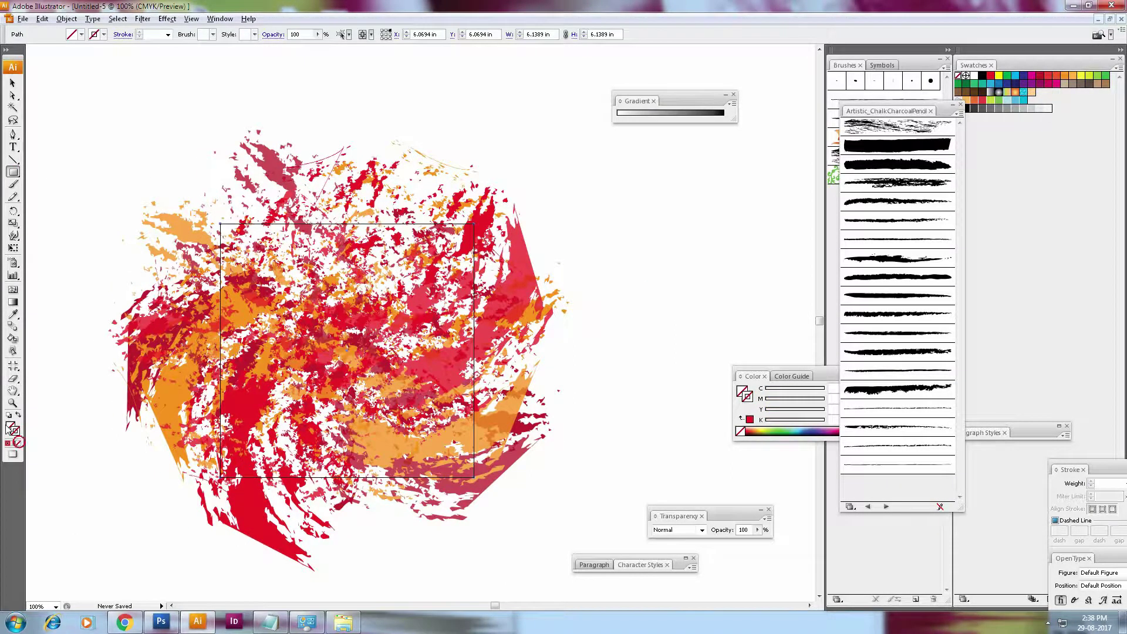
pyautogui.click(991, 79)
pyautogui.click(1050, 78)
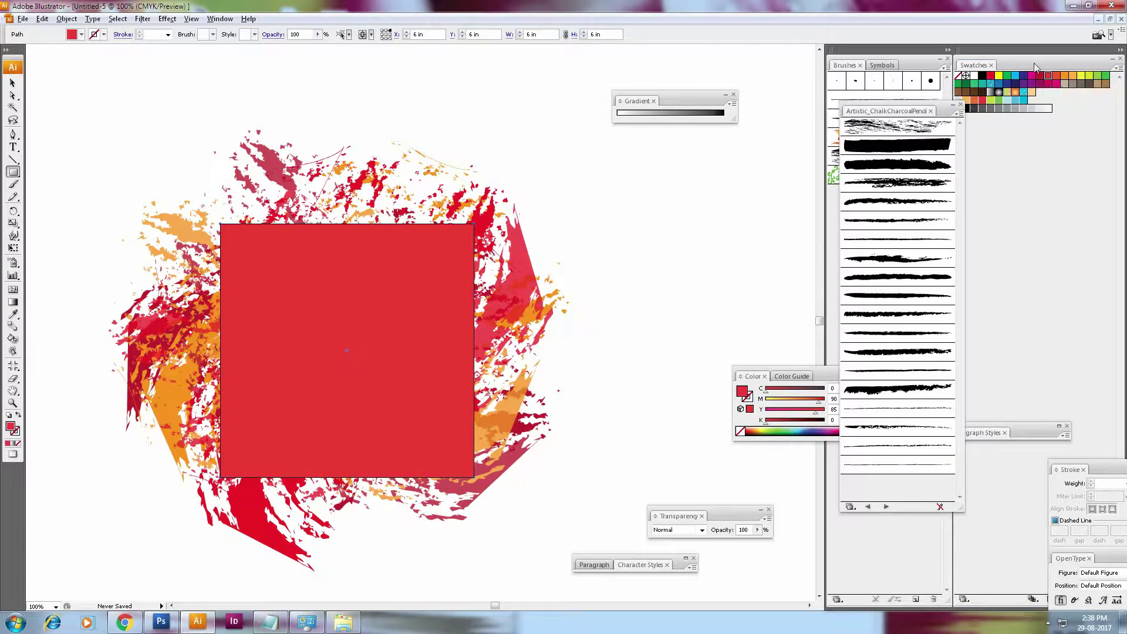
pyautogui.click(1056, 75)
# Test the square at 50%, 80% and 10% opacity, return it to 100%, then select the chalk group
pyautogui.write('50')
pyautogui.press('Return')
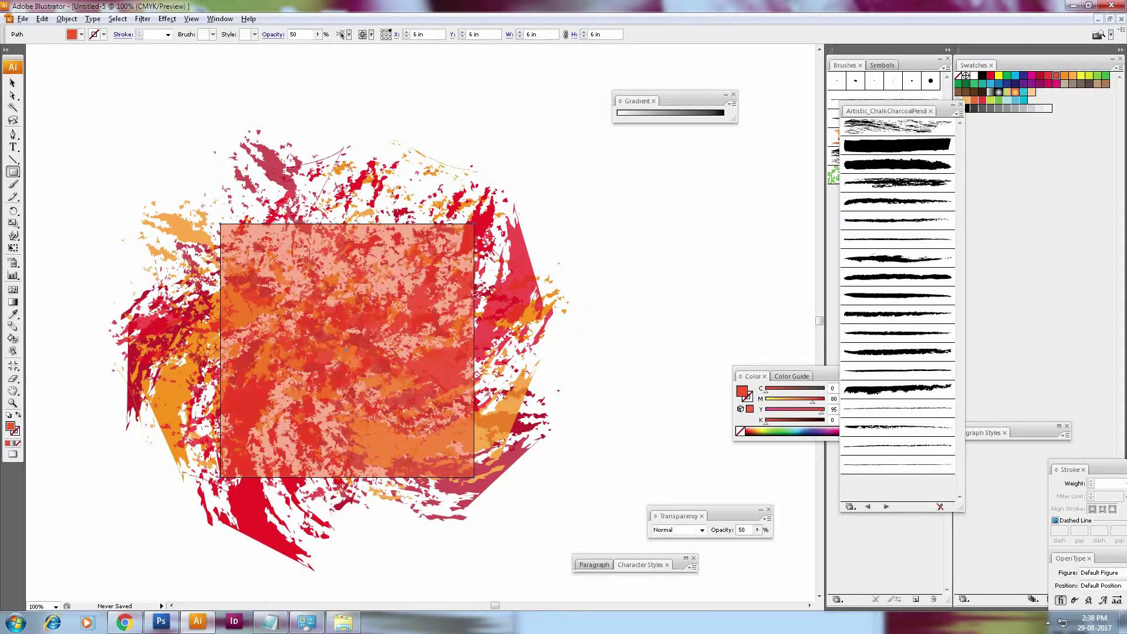
pyautogui.write('80')
pyautogui.press('Return')
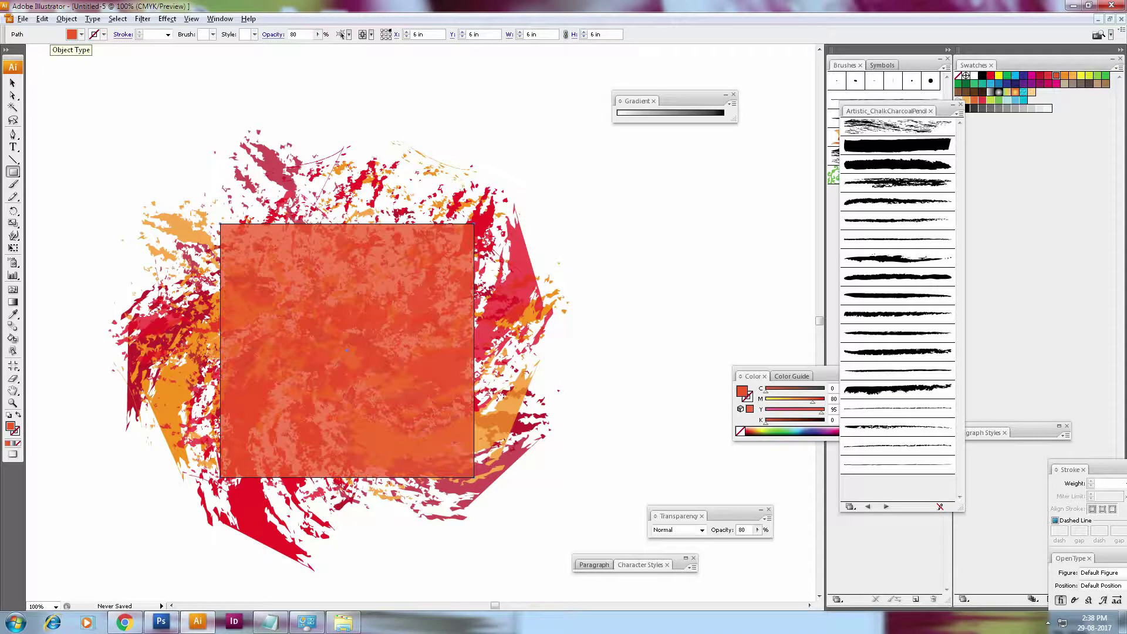
pyautogui.doubleClick(1054, 80)
pyautogui.press('Escape')
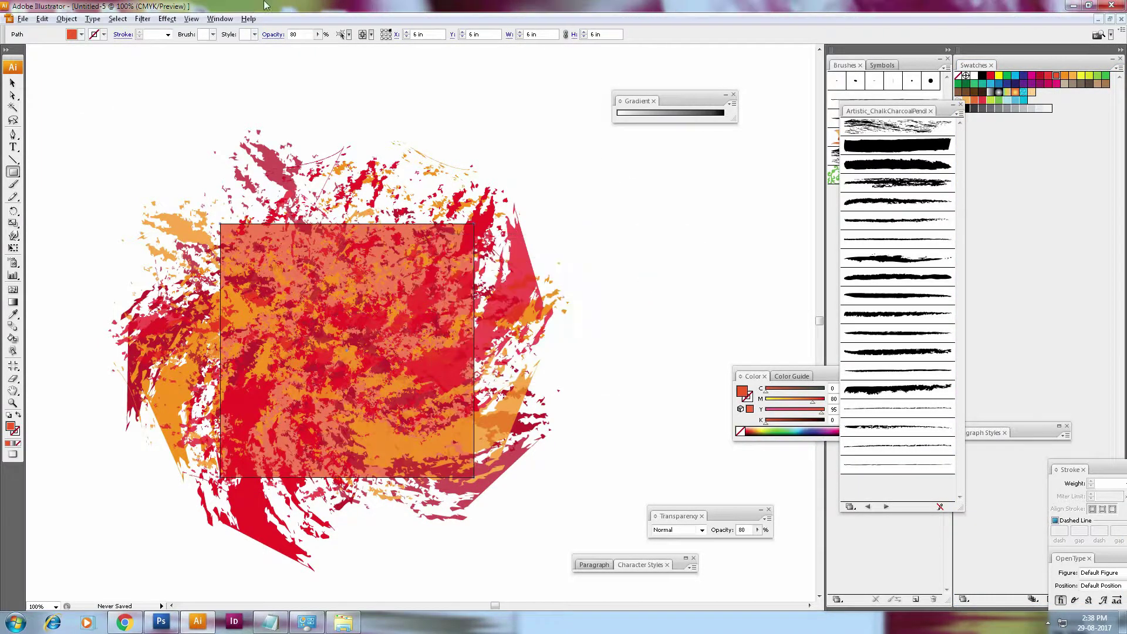
pyautogui.write('10')
pyautogui.press('Return')
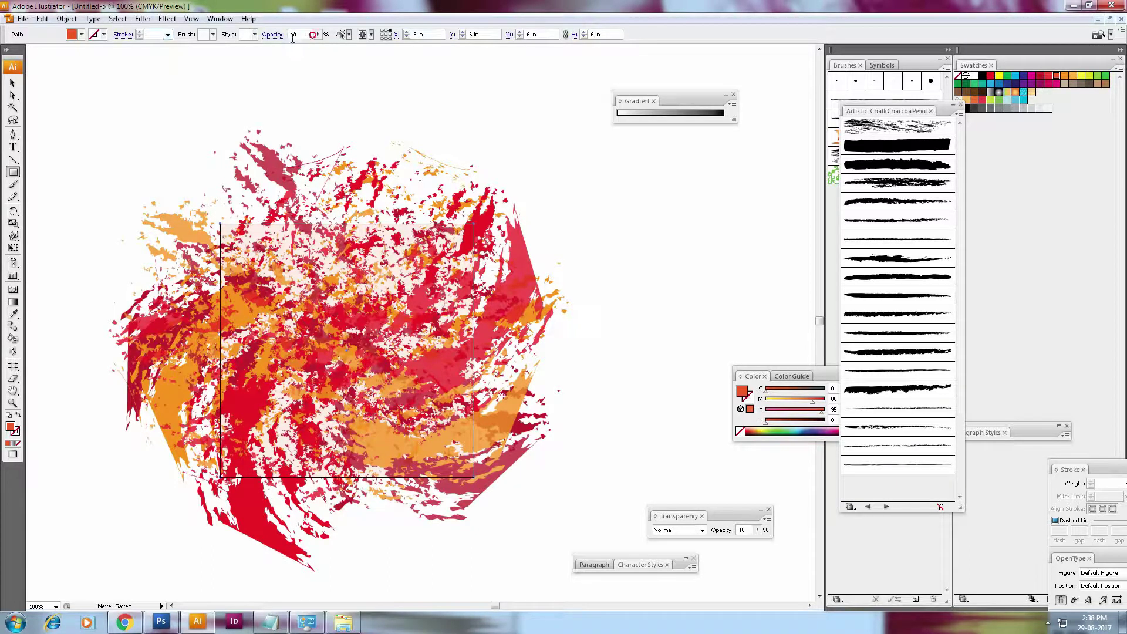
pyautogui.write('00')
pyautogui.press('Return')
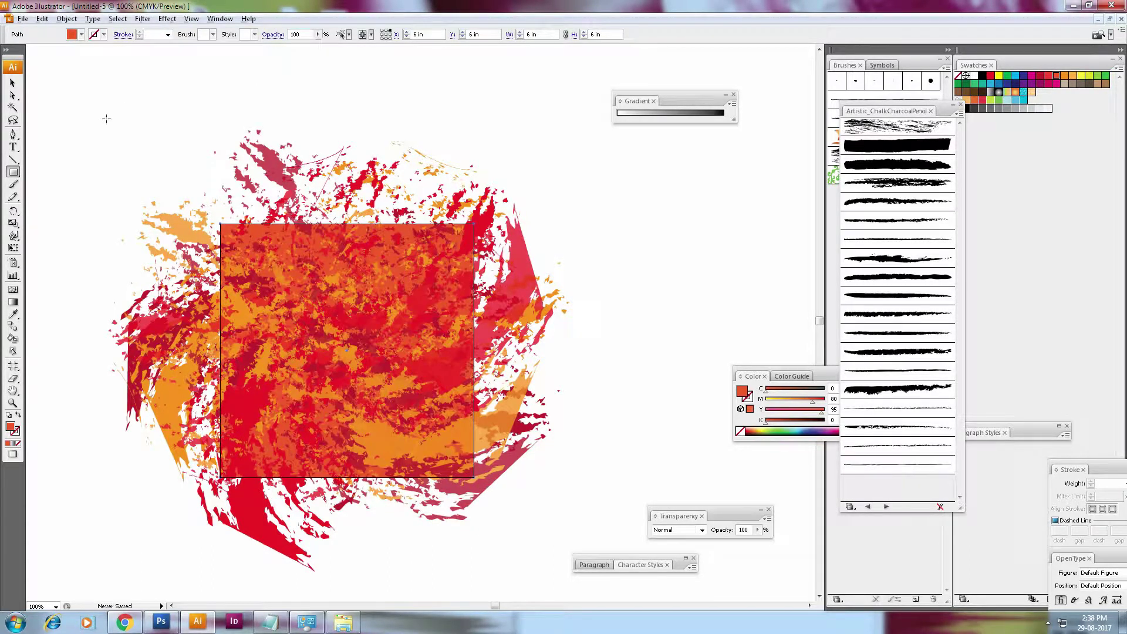
pyautogui.press('v')
pyautogui.click(259, 129)
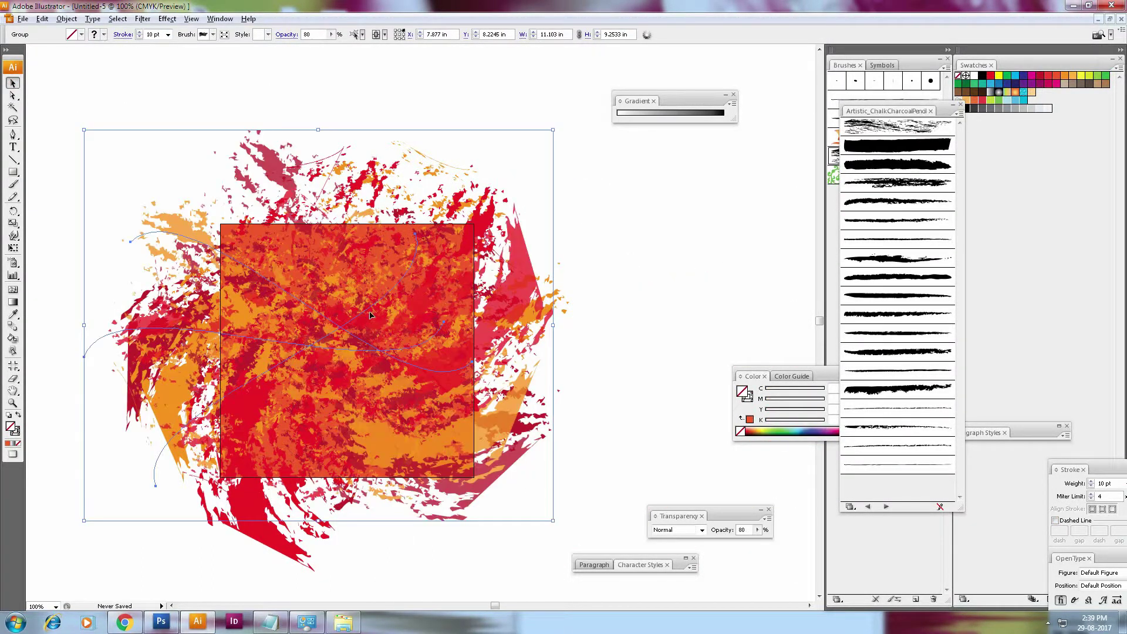
# Paste a 5% grey copy of the splash, offset left and down, at 100% opacity
pyautogui.click(77, 19)
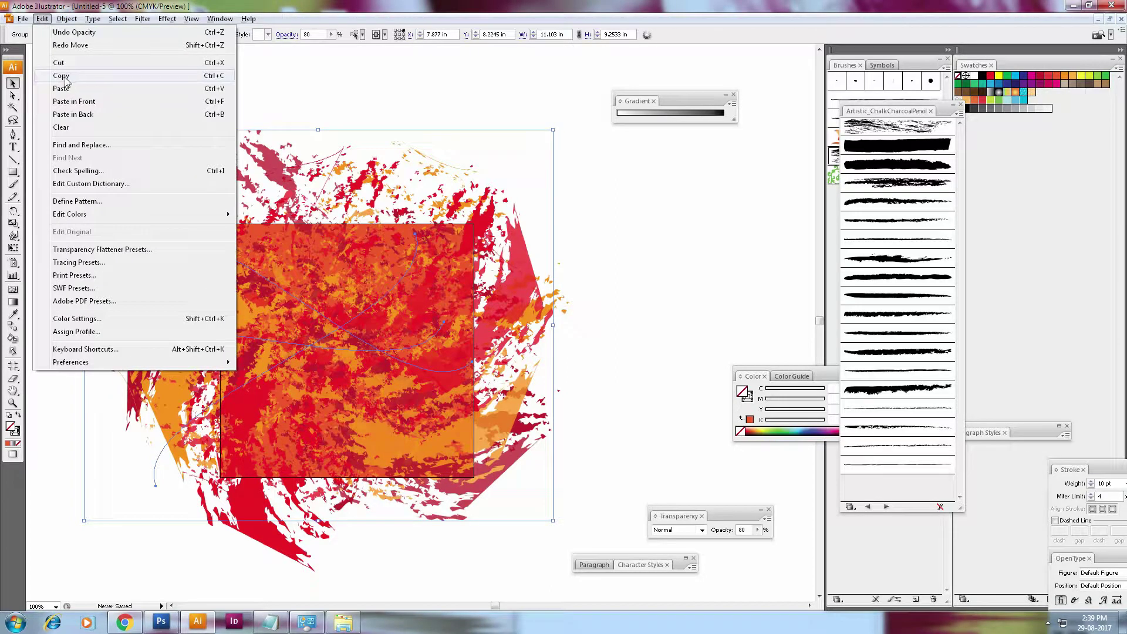
pyautogui.click(61, 88)
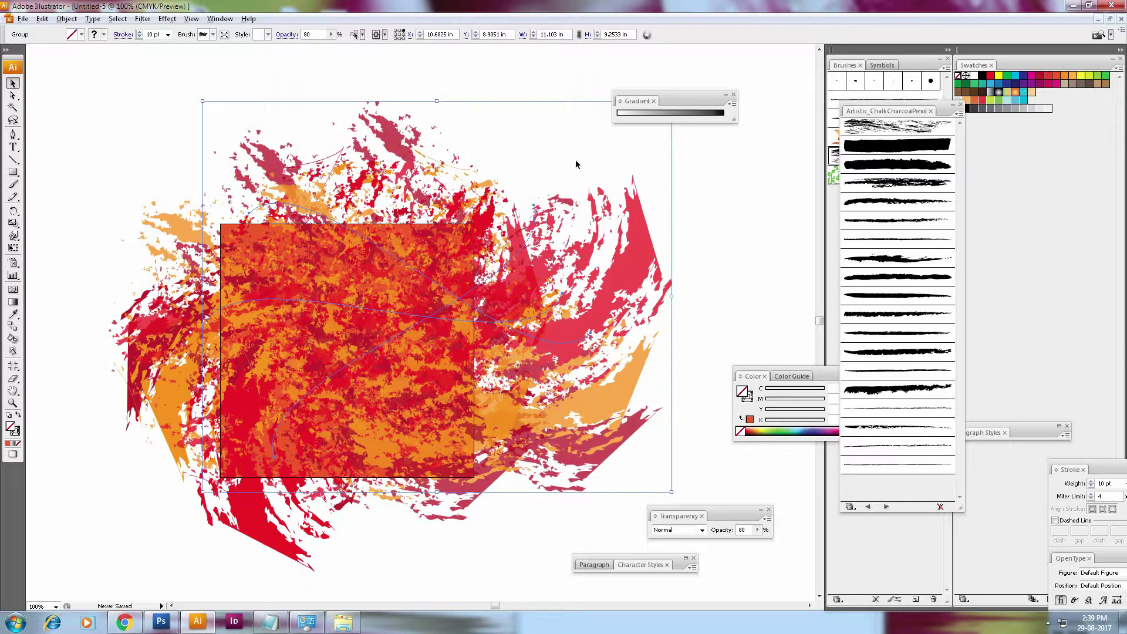
pyautogui.click(1045, 110)
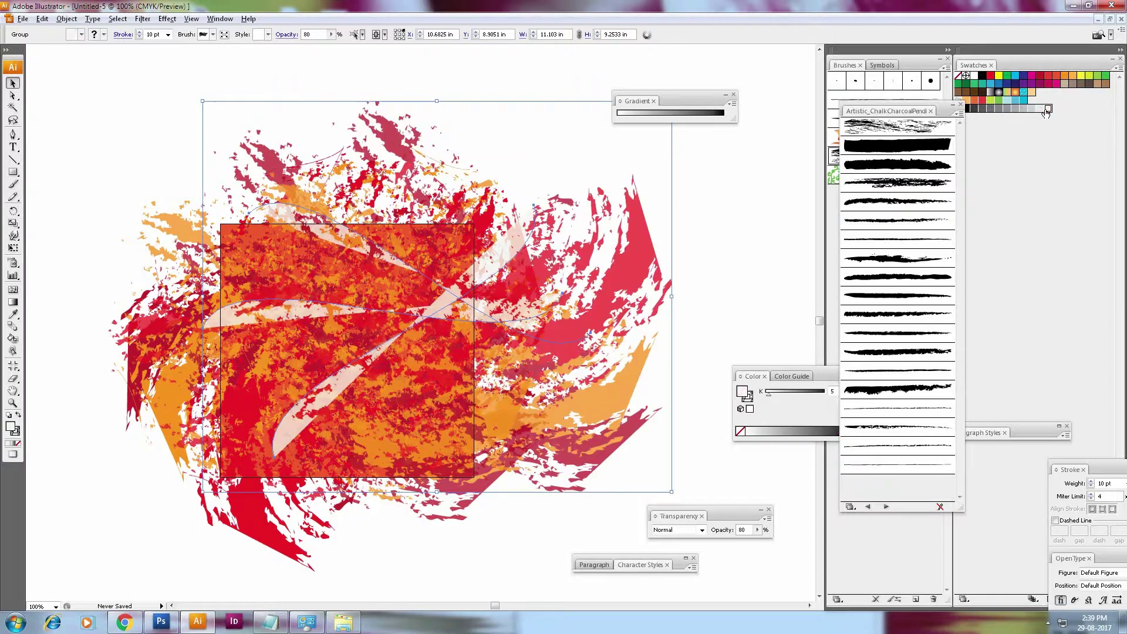
pyautogui.click(1049, 111)
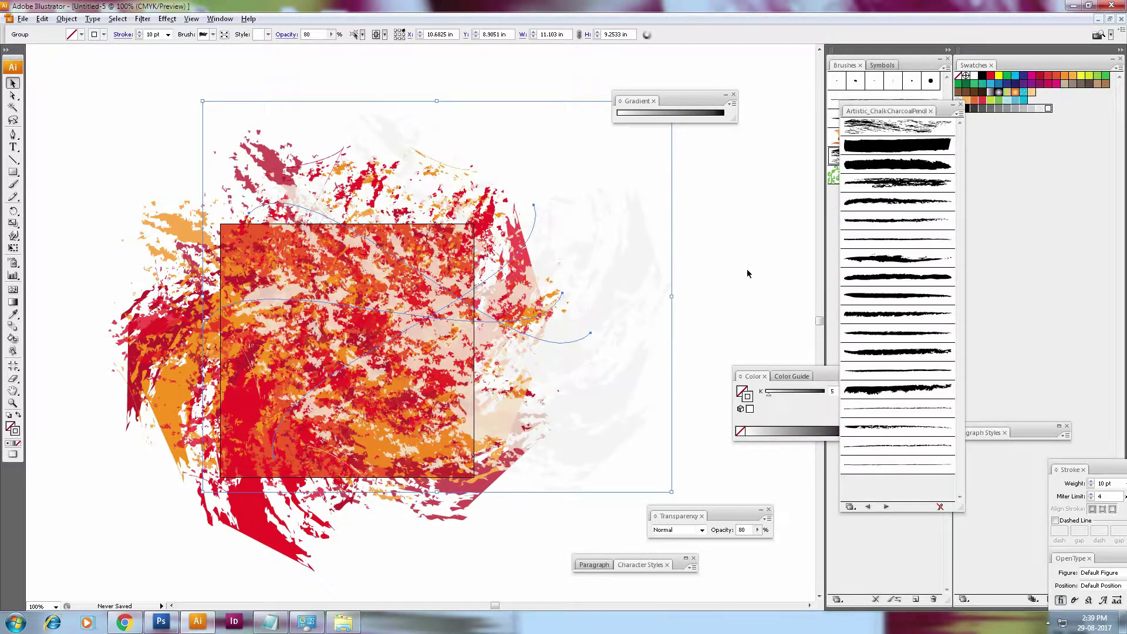
pyautogui.moveTo(565, 348); pyautogui.dragTo(464, 386)
pyautogui.tripleClick(312, 35)
pyautogui.write('100')
pyautogui.press('Return')
pyautogui.click(681, 301)
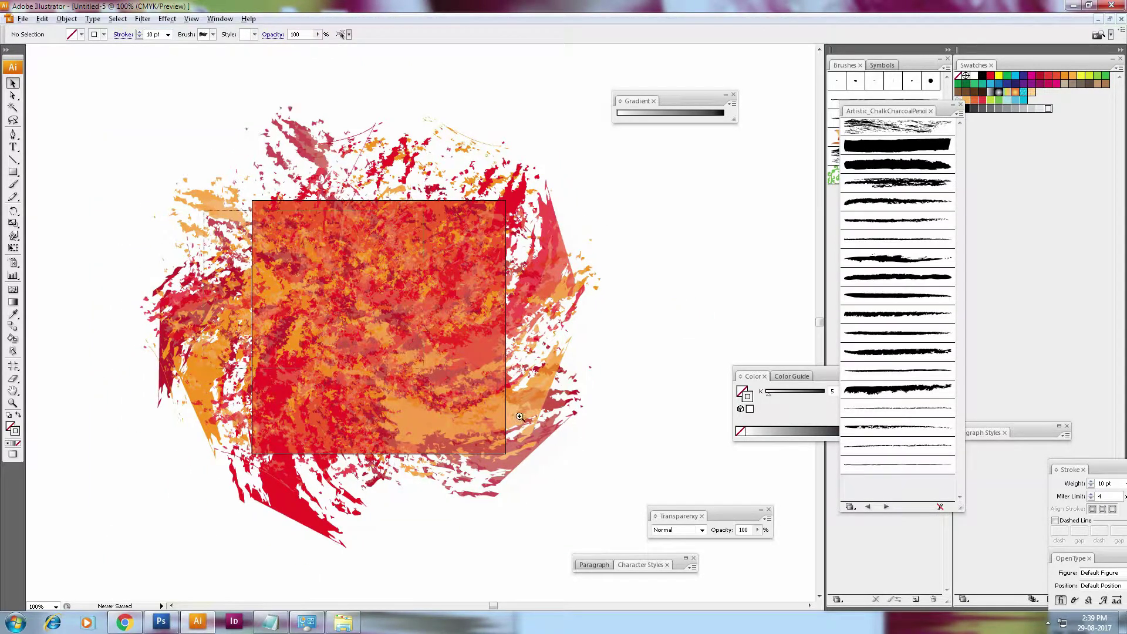
# Zoom in on the square and splash and select the splash group
pyautogui.scroll(3, 241, 289)
pyautogui.hotkey('ctrl', '-')
pyautogui.hotkey('ctrl', '-')
pyautogui.hotkey('ctrl', '-')
pyautogui.click(244, 320)
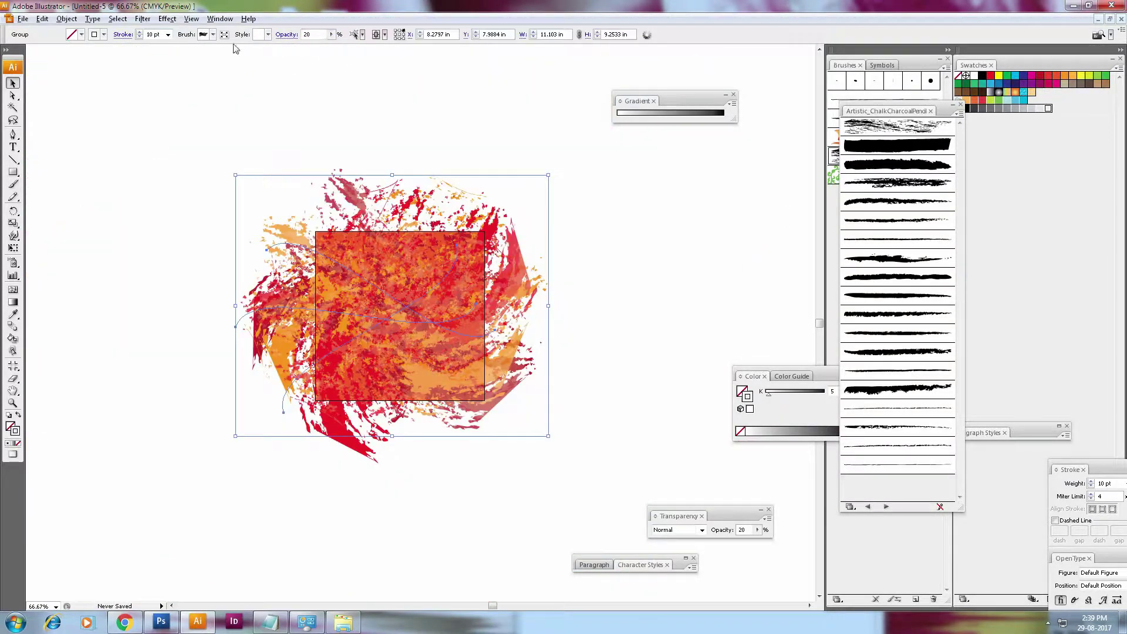
pyautogui.moveTo(201, 141); pyautogui.dragTo(658, 457)
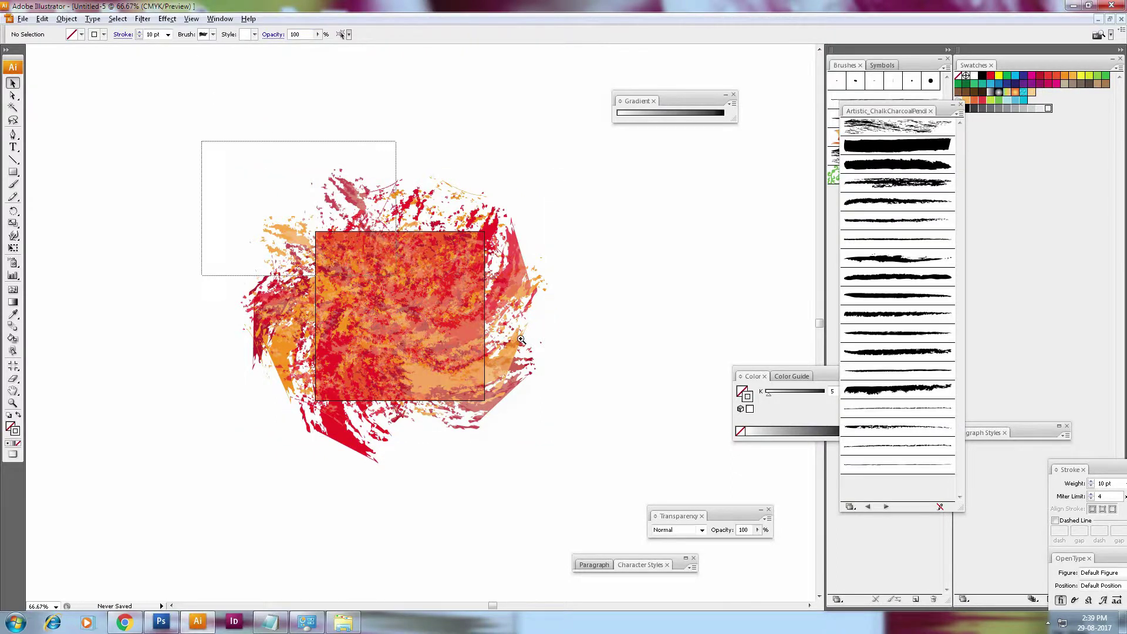
pyautogui.hotkey('ctrl', 'a')
pyautogui.hotkey('ctrl', 'g')
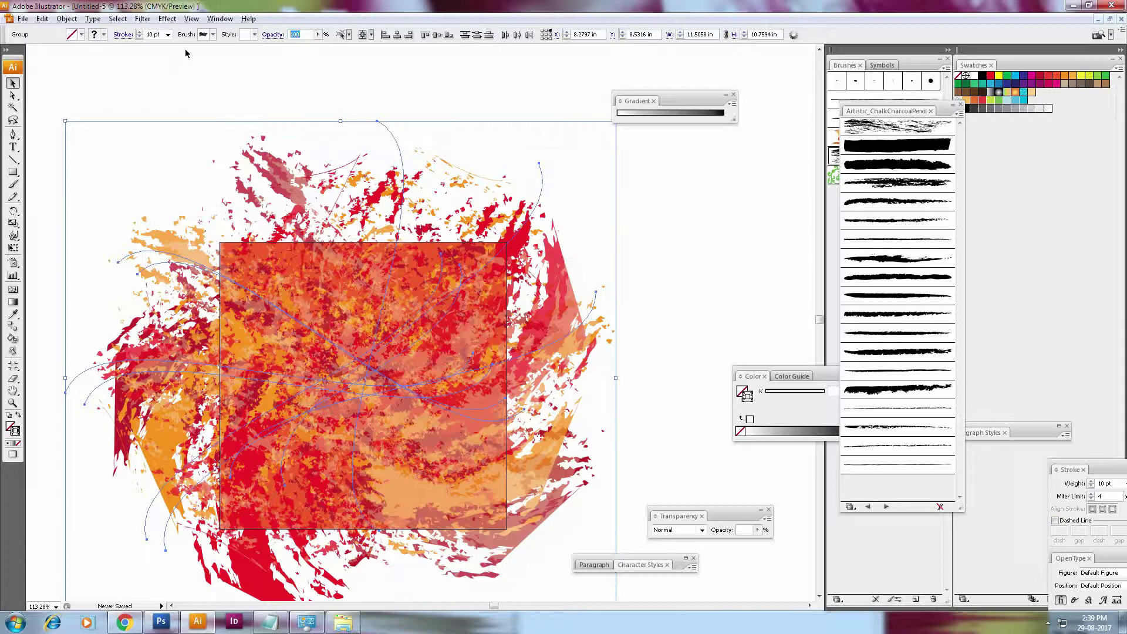
# Try 30% and 20% opacity on the splash, then undo back to full opacity
pyautogui.write('30')
pyautogui.press('Return')
pyautogui.click(679, 257)
pyautogui.moveTo(685, 288); pyautogui.dragTo(681, 268)
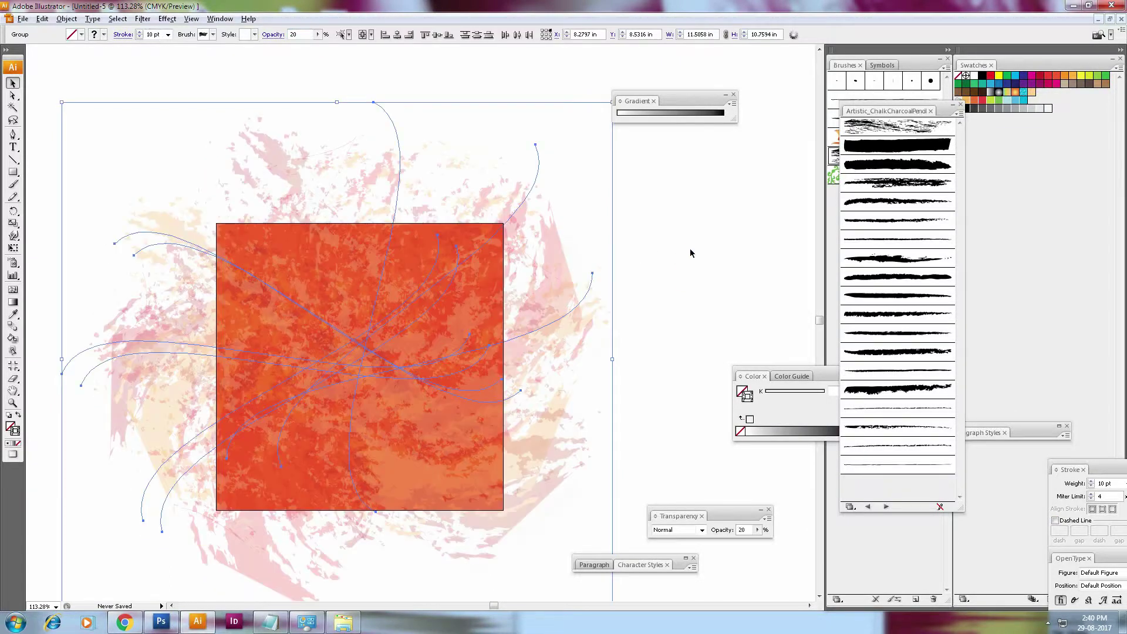
pyautogui.moveTo(668, 286); pyautogui.dragTo(679, 270)
pyautogui.hotkey('ctrl', 'z')
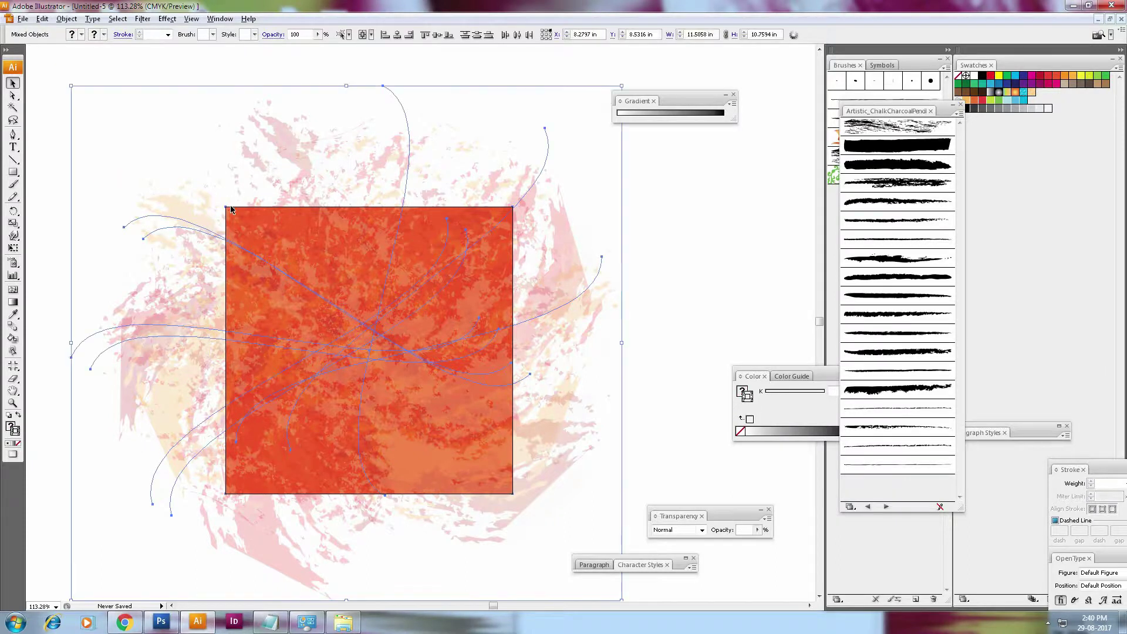
pyautogui.hotkey('ctrl', 'shift', 'z')
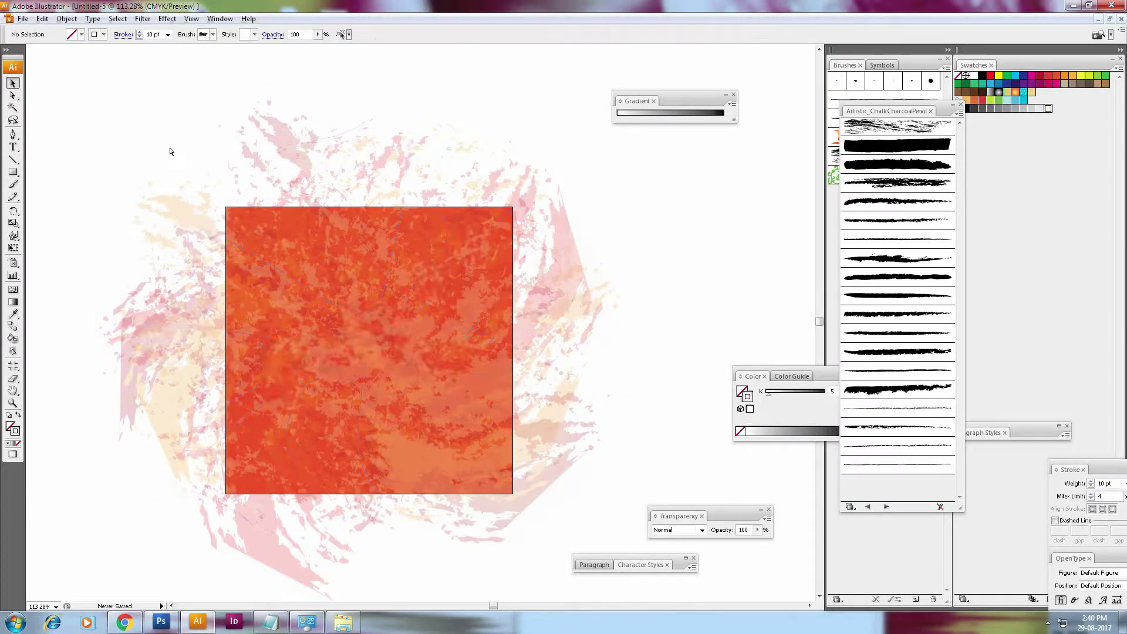
pyautogui.hotkey('ctrl', 'z')
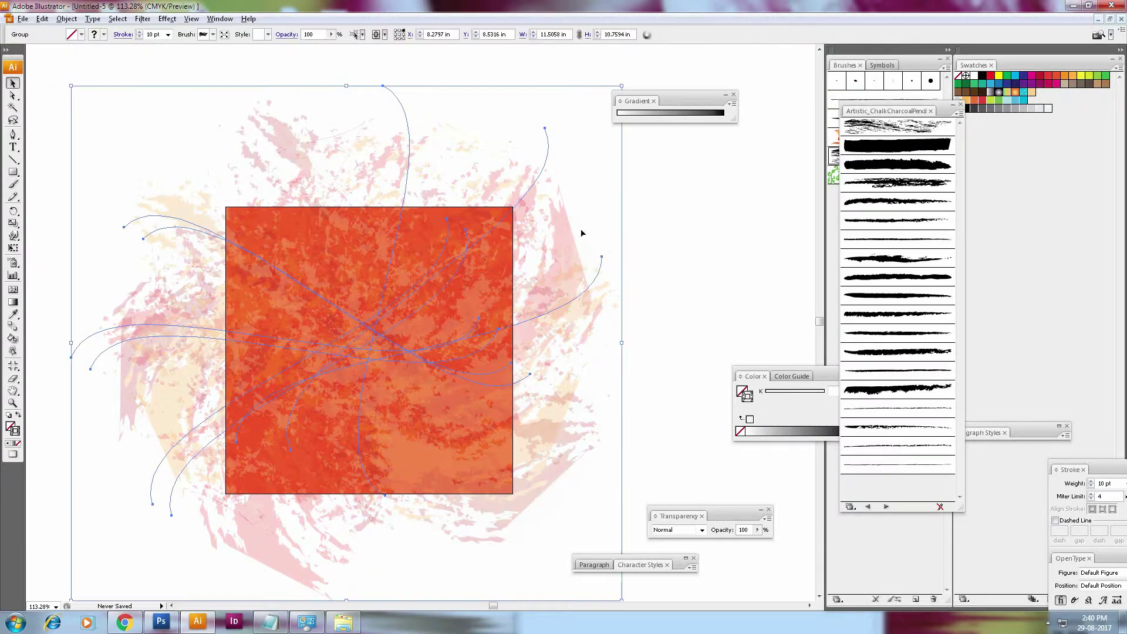
pyautogui.hotkey('ctrl', 'z')
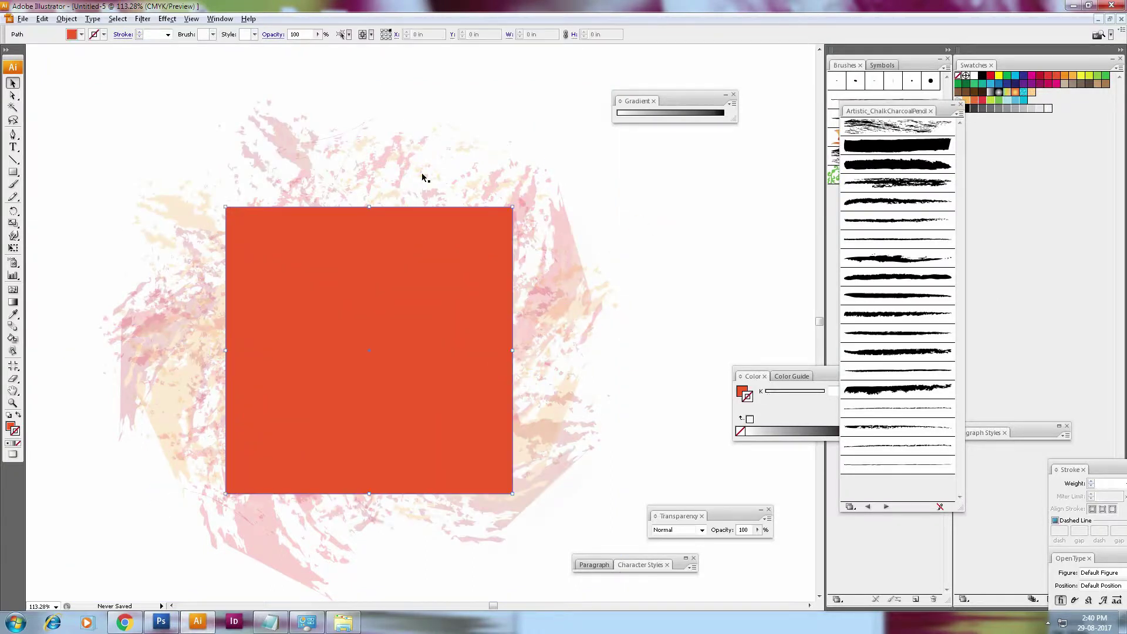
# Send the red square backward behind the splash artwork
pyautogui.click(101, 19)
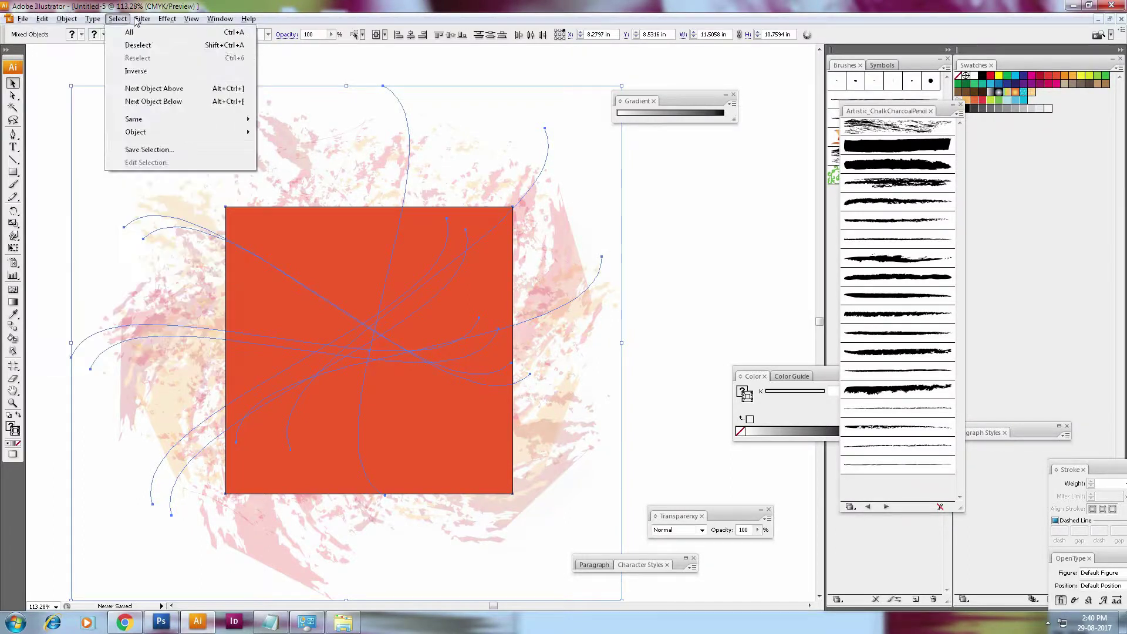
pyautogui.moveTo(65, 19)
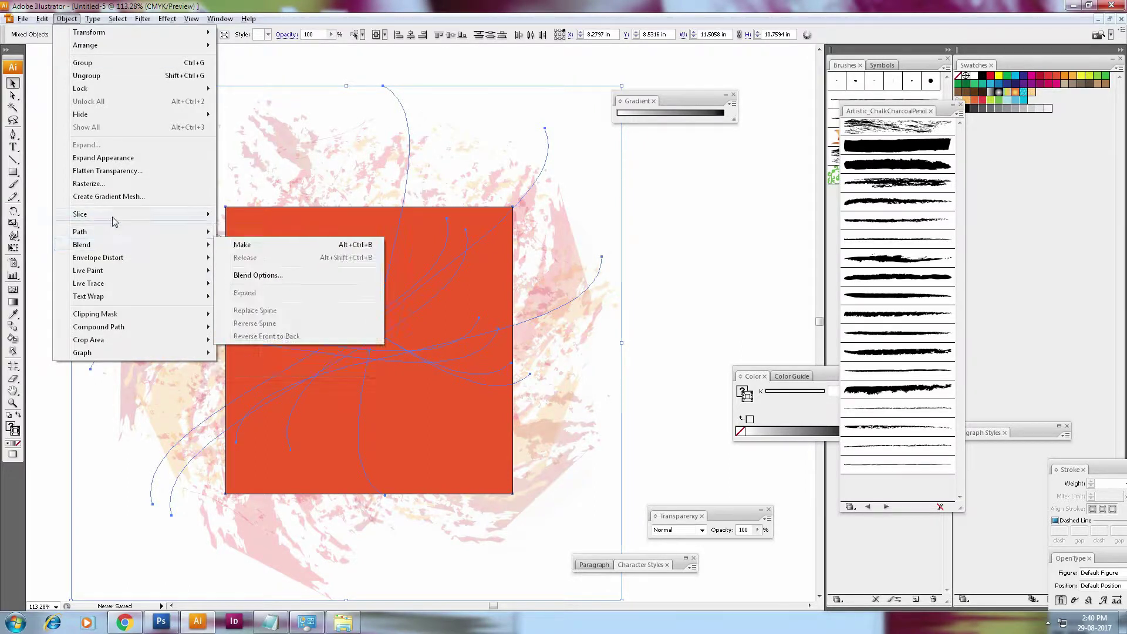
pyautogui.moveTo(81, 245)
pyautogui.click(496, 95)
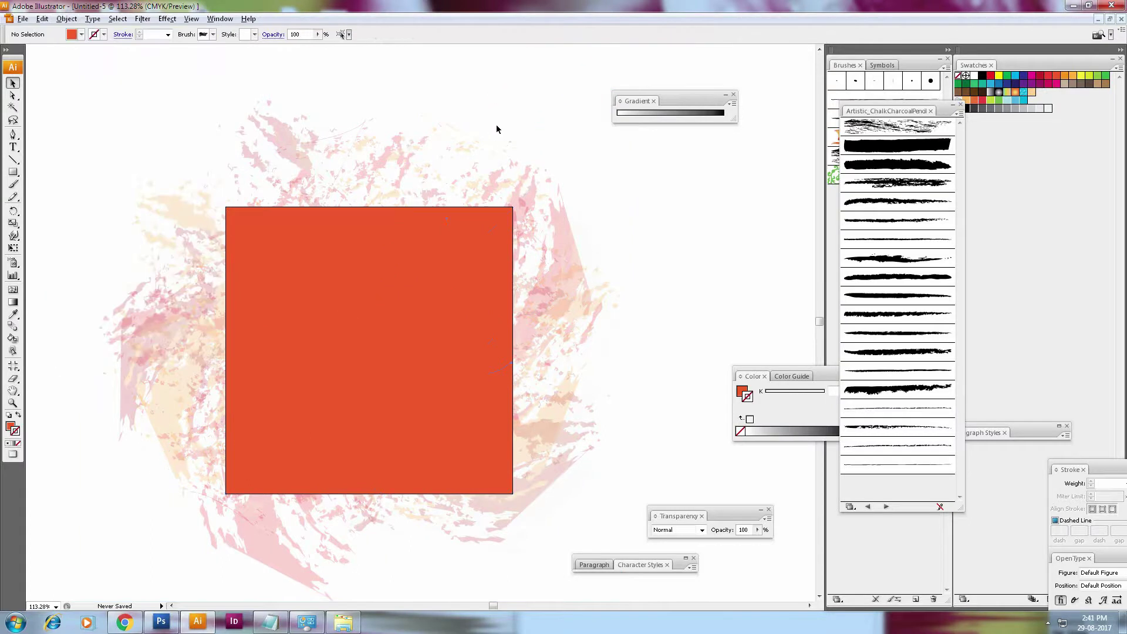
pyautogui.click(457, 268)
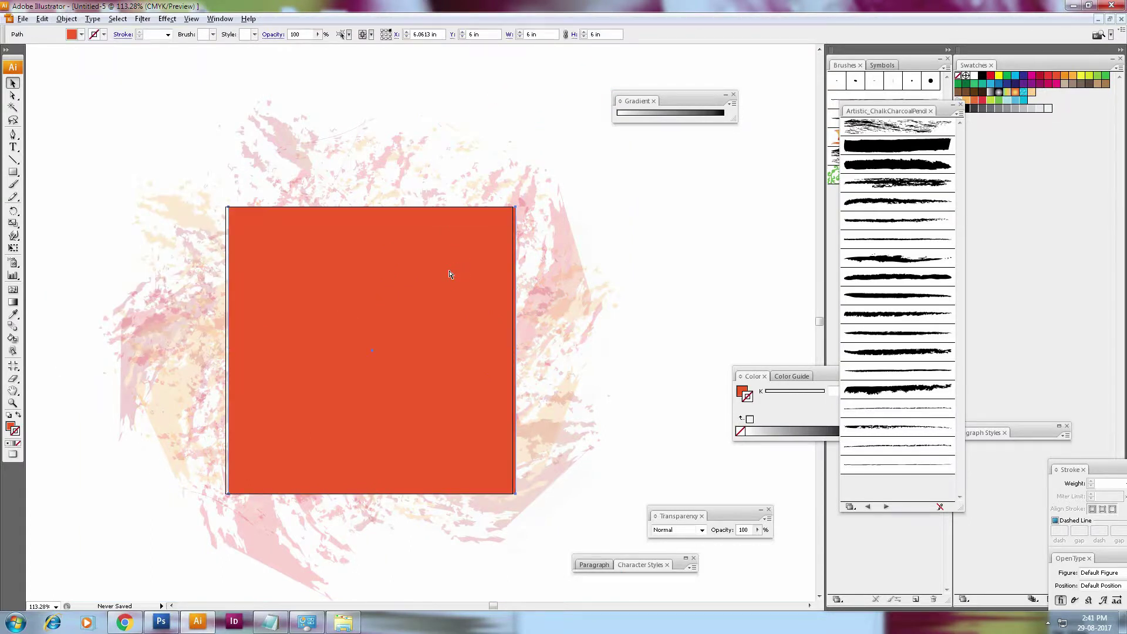
pyautogui.hotkey('ctrl', 'shift', '[')
pyautogui.click(599, 207)
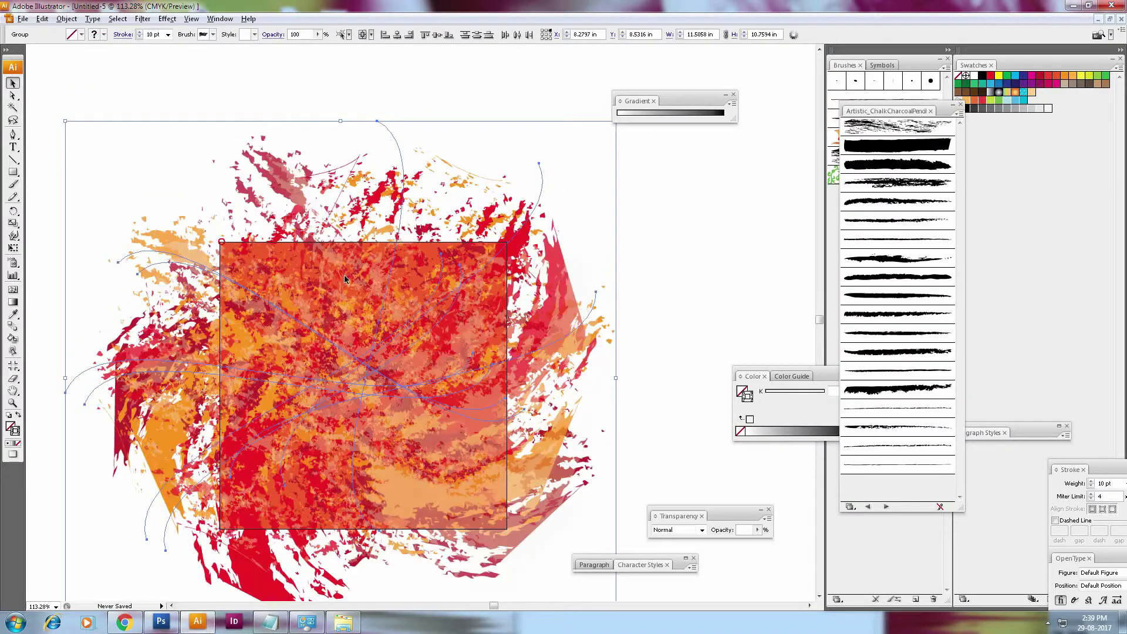
pyautogui.write('30')
# Test 30% and 20% splash opacity, revert to full, then select all artwork including the square
pyautogui.click(658, 267)
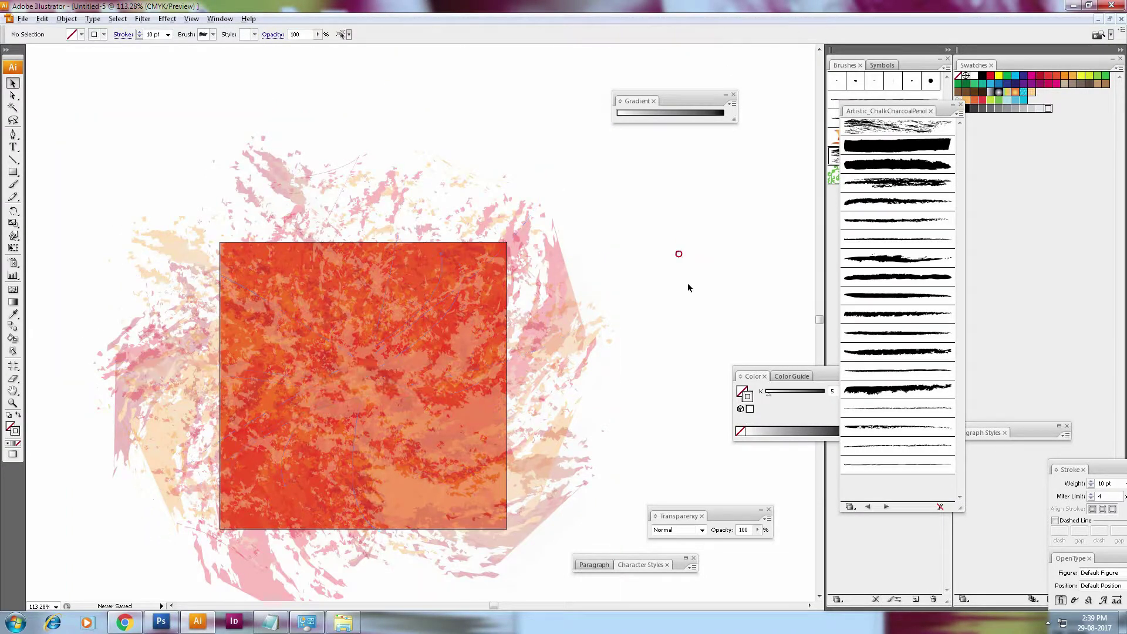
pyautogui.hotkey('ctrl', 'z')
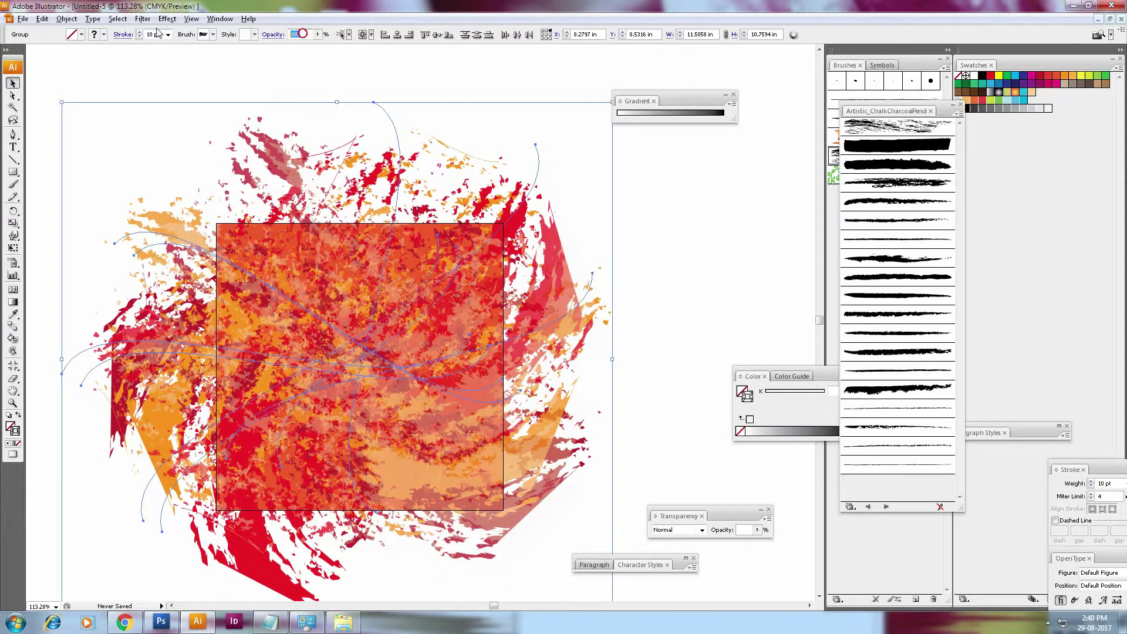
pyautogui.write('30')
pyautogui.press('Return')
pyautogui.click(678, 267)
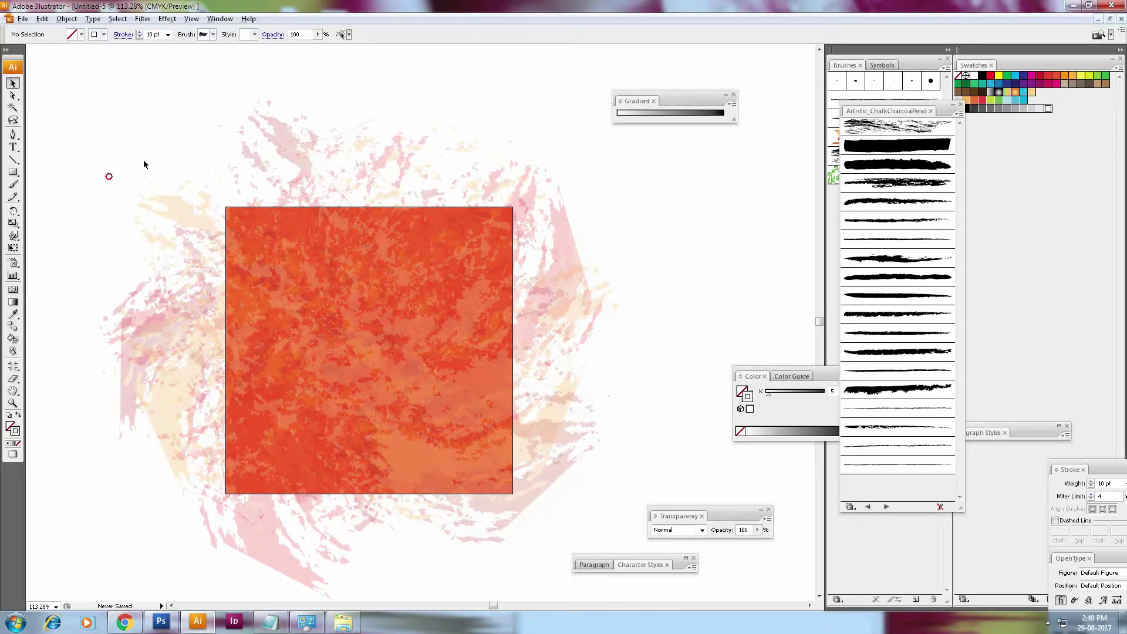
pyautogui.hotkey('ctrl', 'z')
pyautogui.hotkey('ctrl', 'z')
pyautogui.hotkey('ctrl', 'shift', 'z')
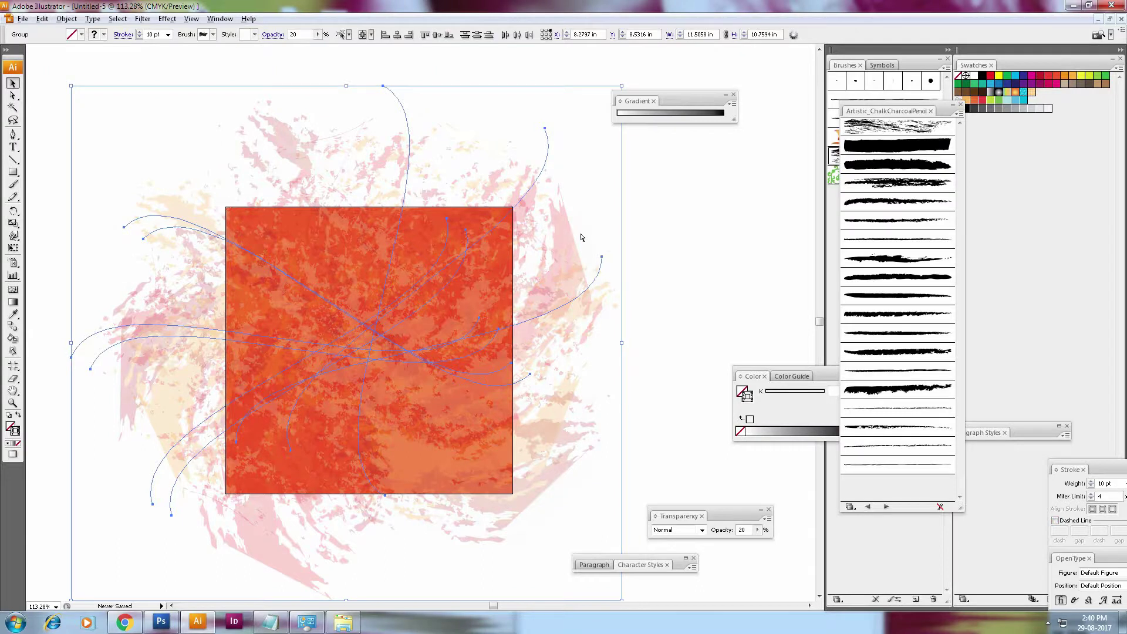
pyautogui.hotkey('ctrl', 'z')
pyautogui.hotkey('ctrl', 'shift', 'a')
pyautogui.hotkey('ctrl', 'a')
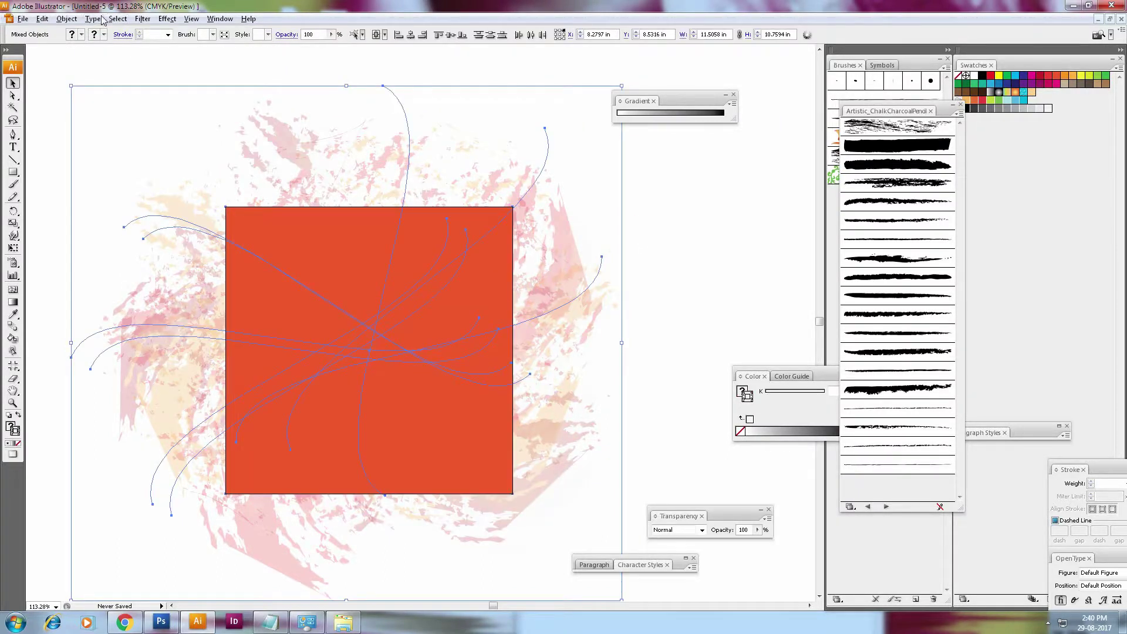
# Send the red square behind the splash artwork and group all the artwork together
pyautogui.click(101, 19)
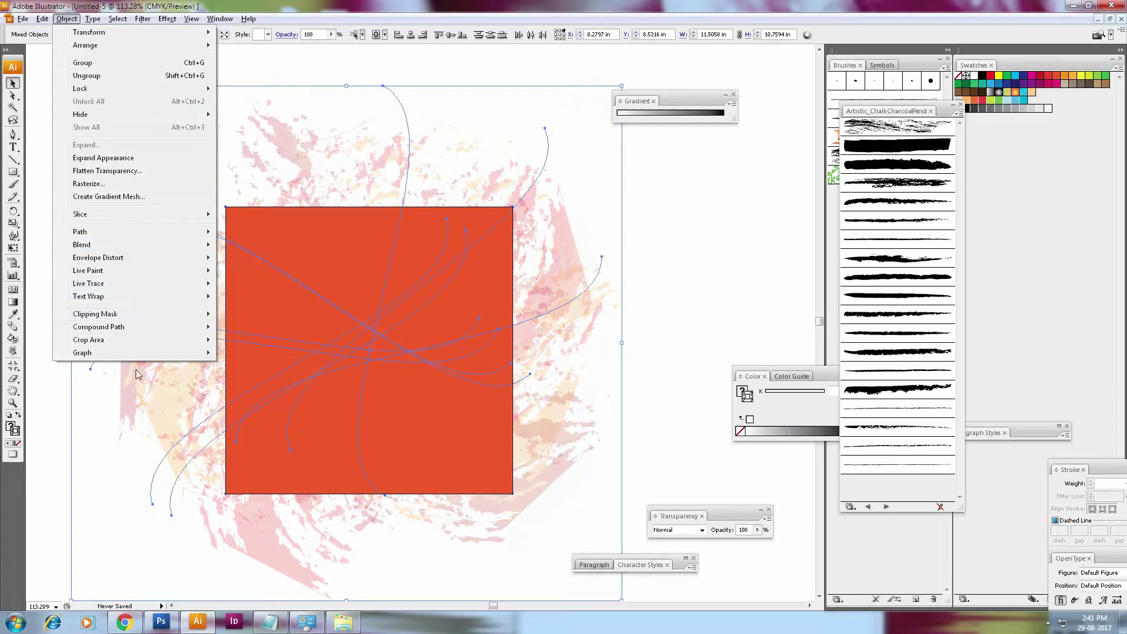
pyautogui.click(496, 117)
pyautogui.click(460, 272)
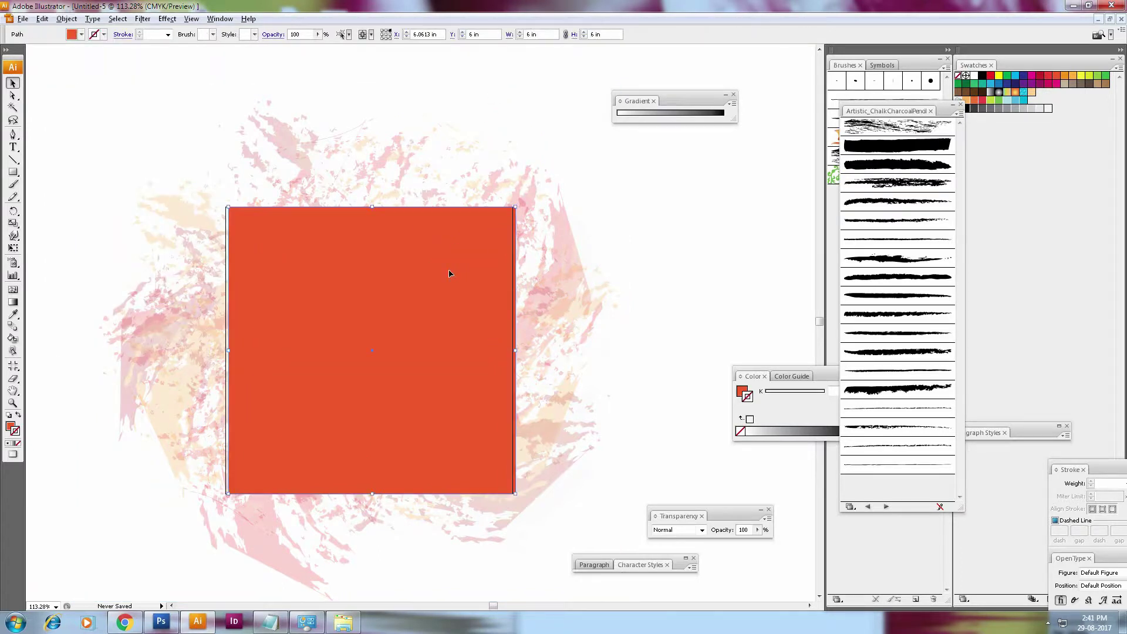
pyautogui.hotkey('ctrl', 'shift', '[')
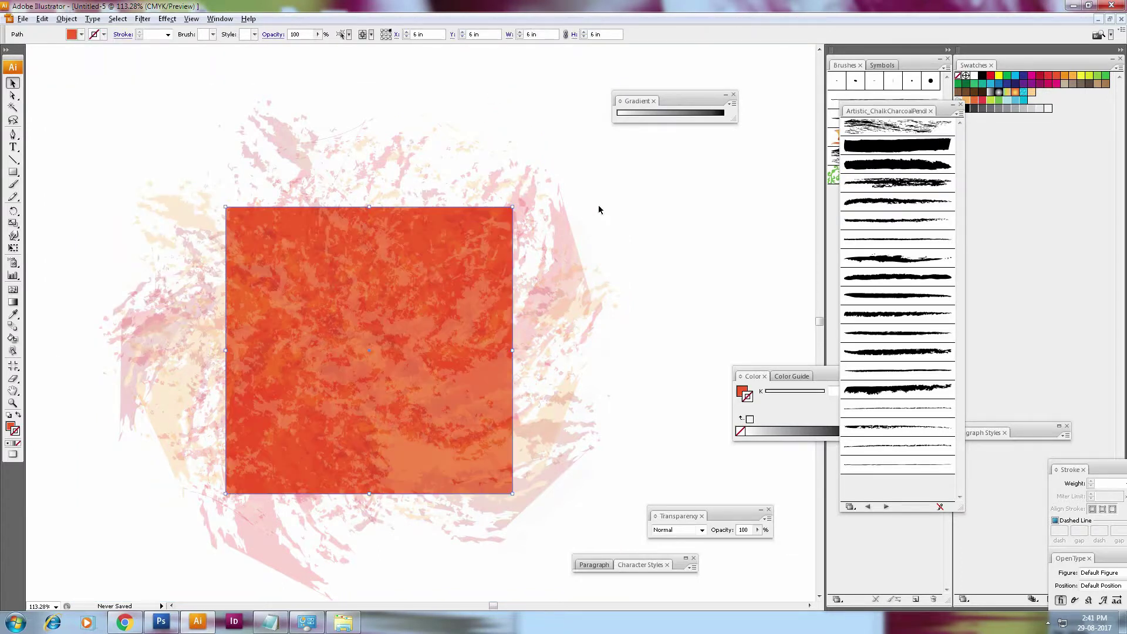
pyautogui.hotkey('ctrl', 'a')
pyautogui.hotkey('ctrl', 'g')
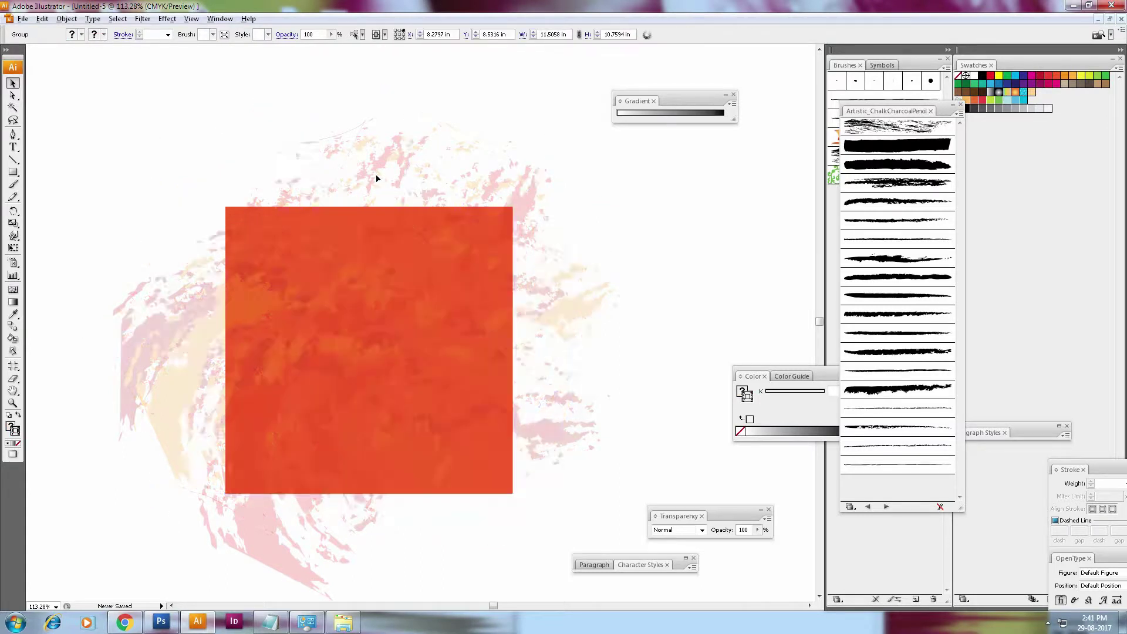
# Draw a 6×6 in square over the texture and make it a clipping mask for all the artwork
pyautogui.click(13, 172)
pyautogui.moveTo(225, 207); pyautogui.dragTo(512, 493)
pyautogui.press('v')
pyautogui.hotkey('ctrl', 'a')
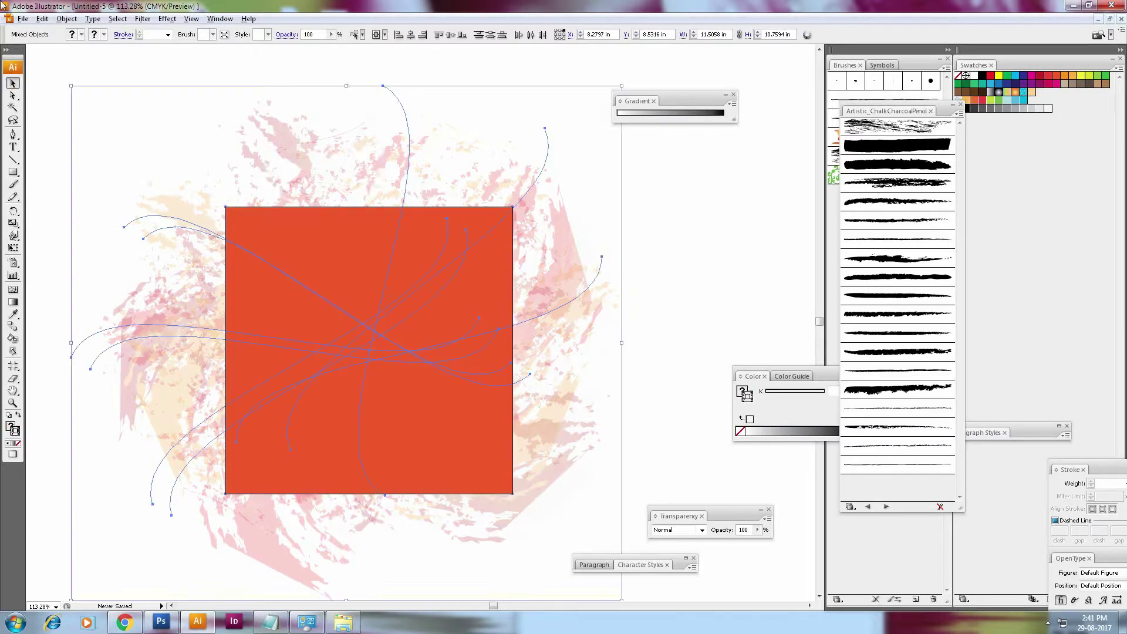
pyautogui.click(23, 18)
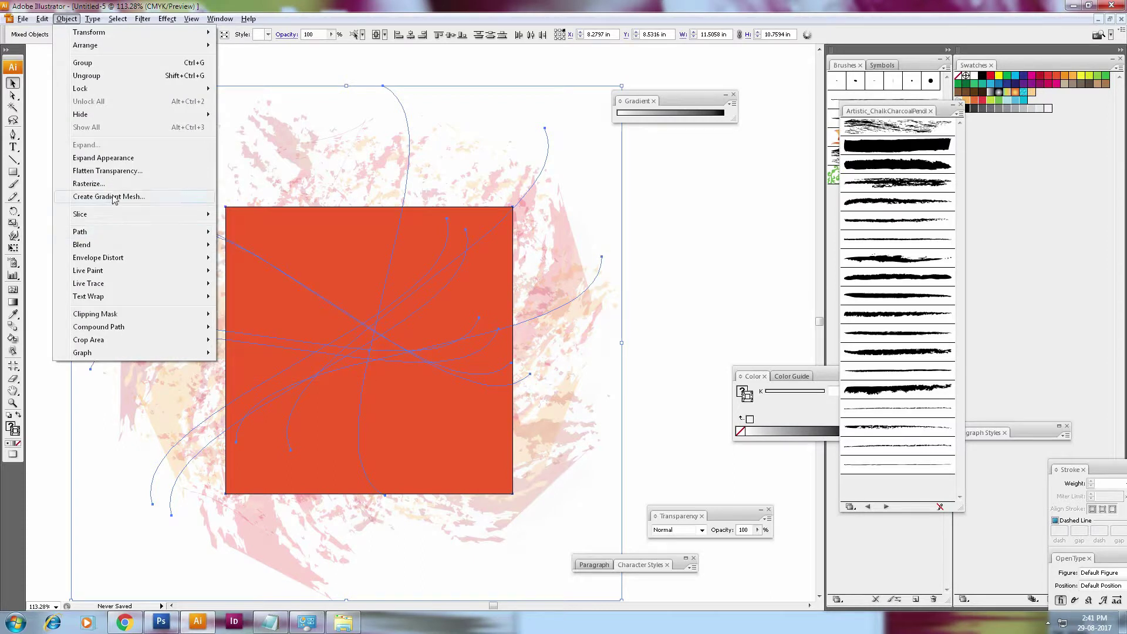
pyautogui.moveTo(121, 175)
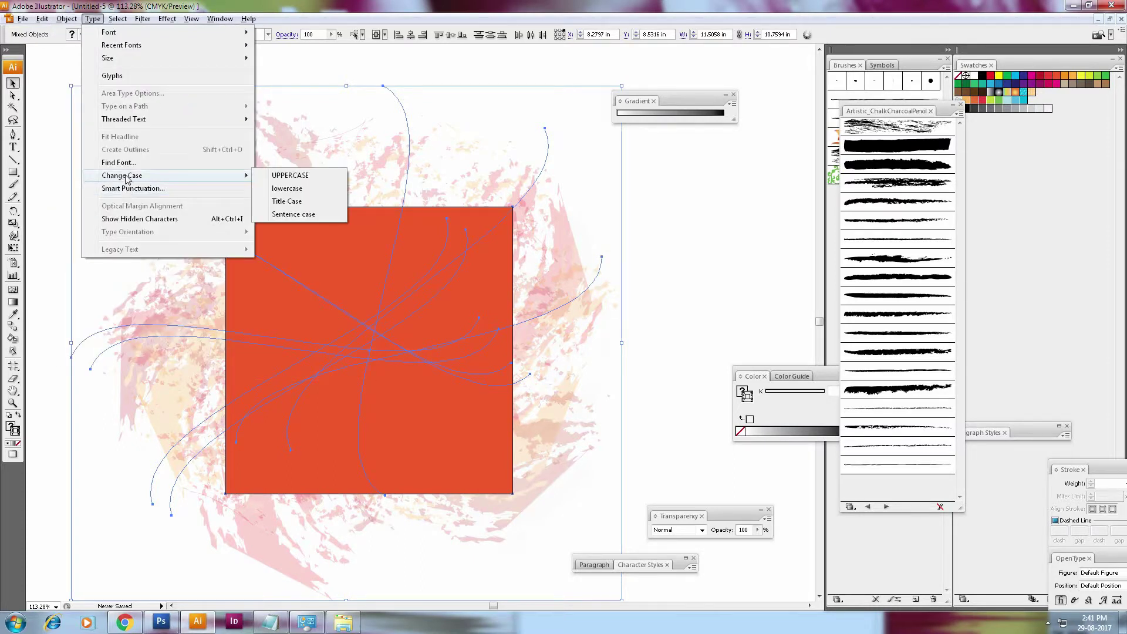
pyautogui.rightClick(410, 235)
pyautogui.click(465, 293)
pyautogui.click(641, 231)
pyautogui.press('p')
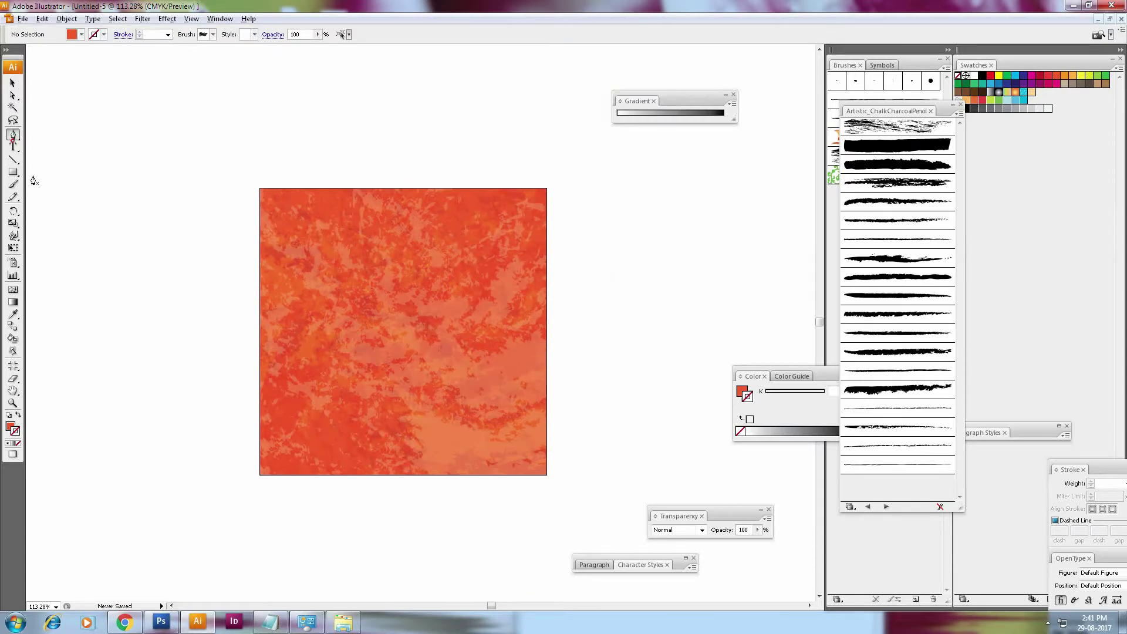
# Type 'JitGrafix' beside the square, enlarge it to about 85 pt and centre it on the square
pyautogui.click(12, 156)
pyautogui.press('t')
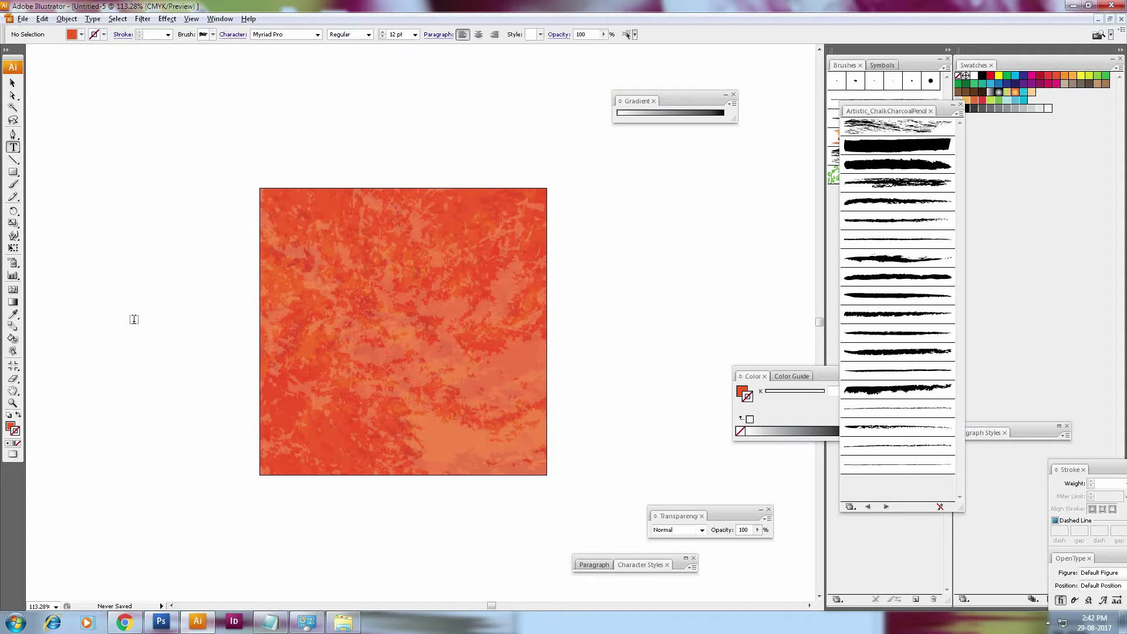
pyautogui.click(123, 287)
pyautogui.write('Jit')
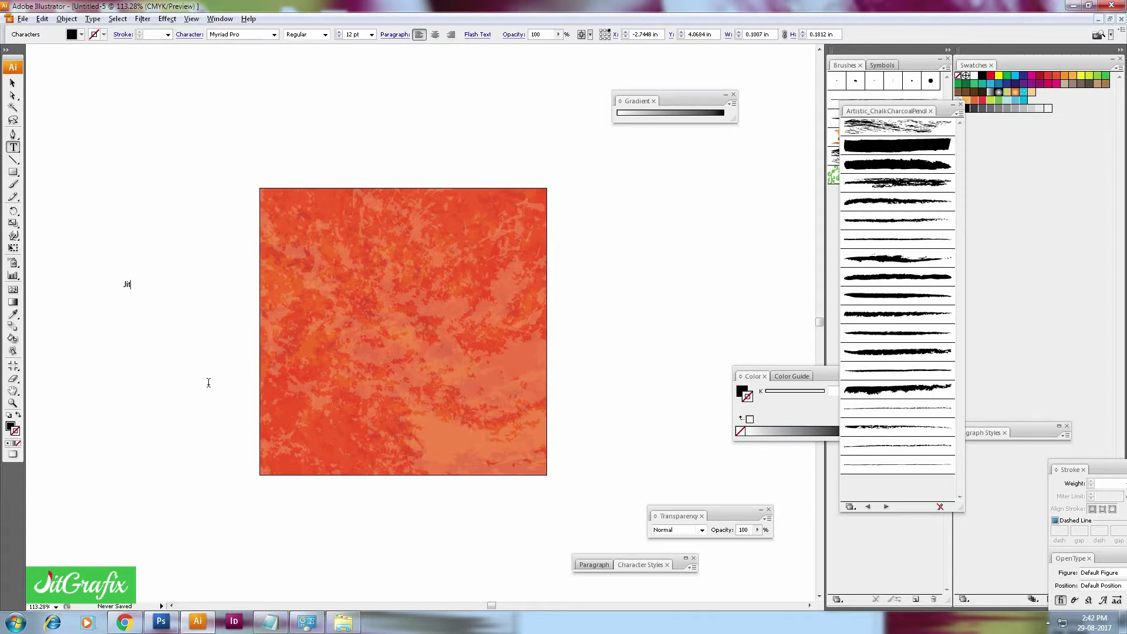
pyautogui.write('Grap')
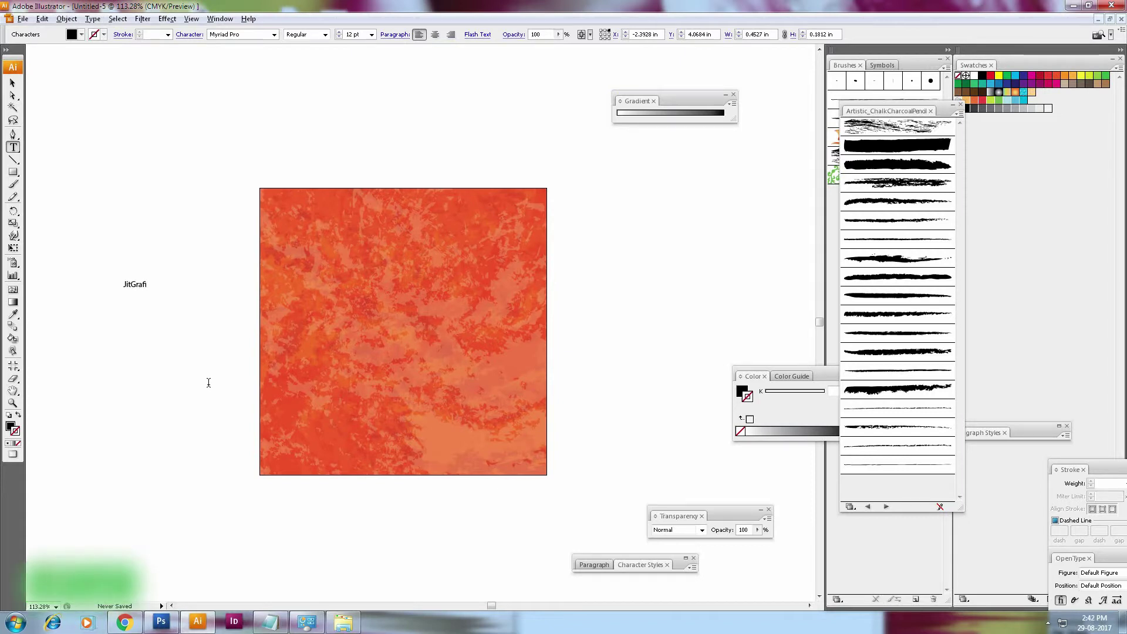
pyautogui.click(13, 84)
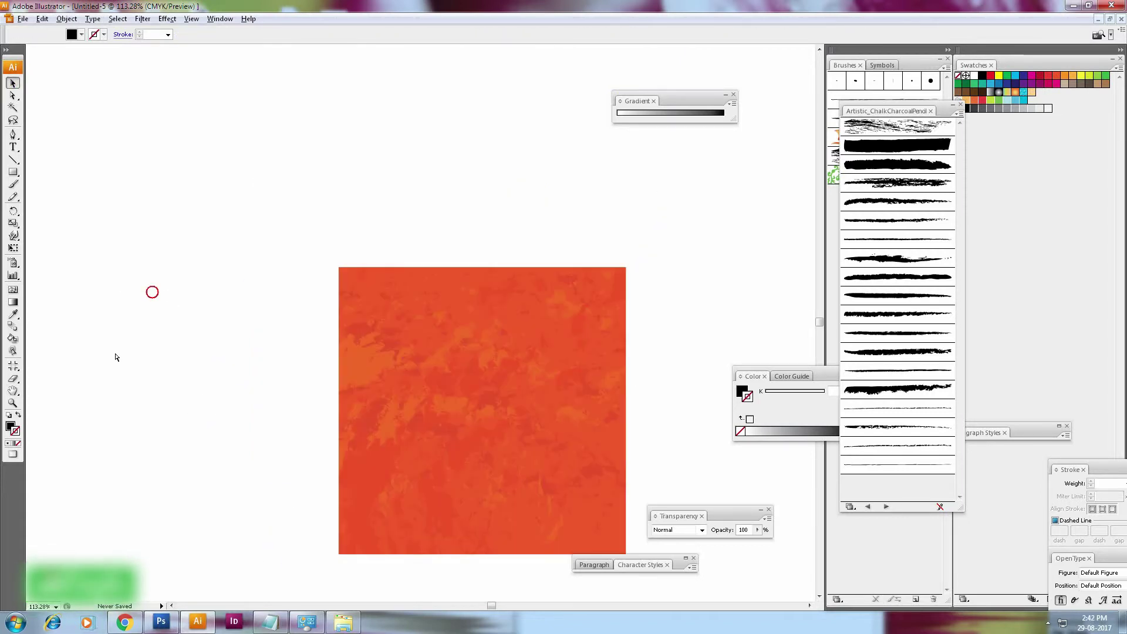
pyautogui.moveTo(144, 289); pyautogui.dragTo(356, 358)
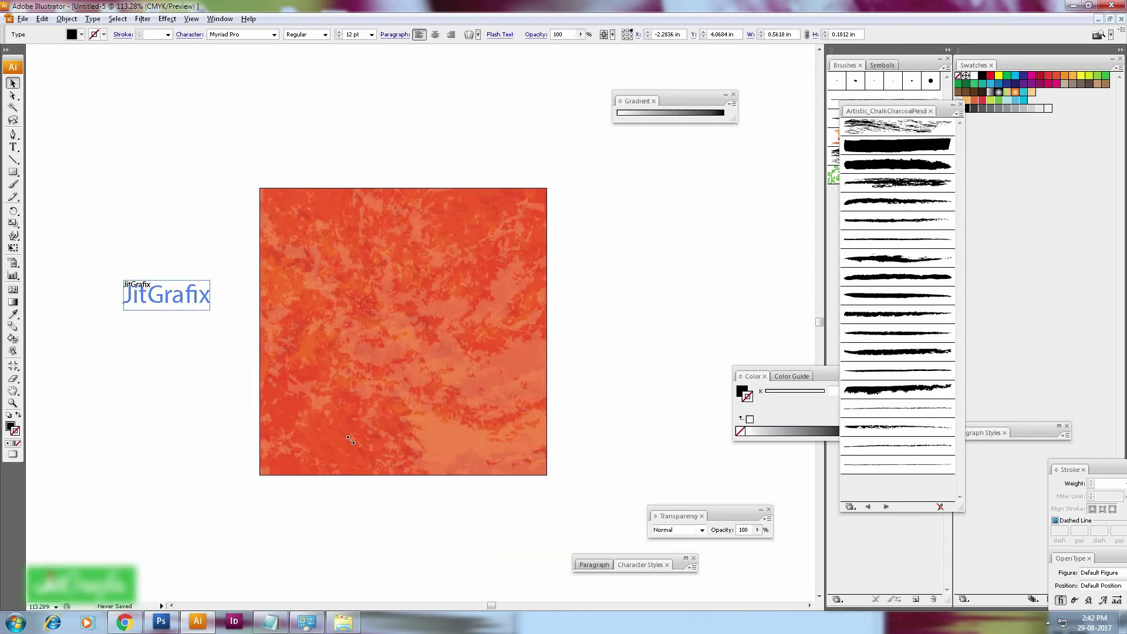
pyautogui.moveTo(298, 324); pyautogui.dragTo(456, 352)
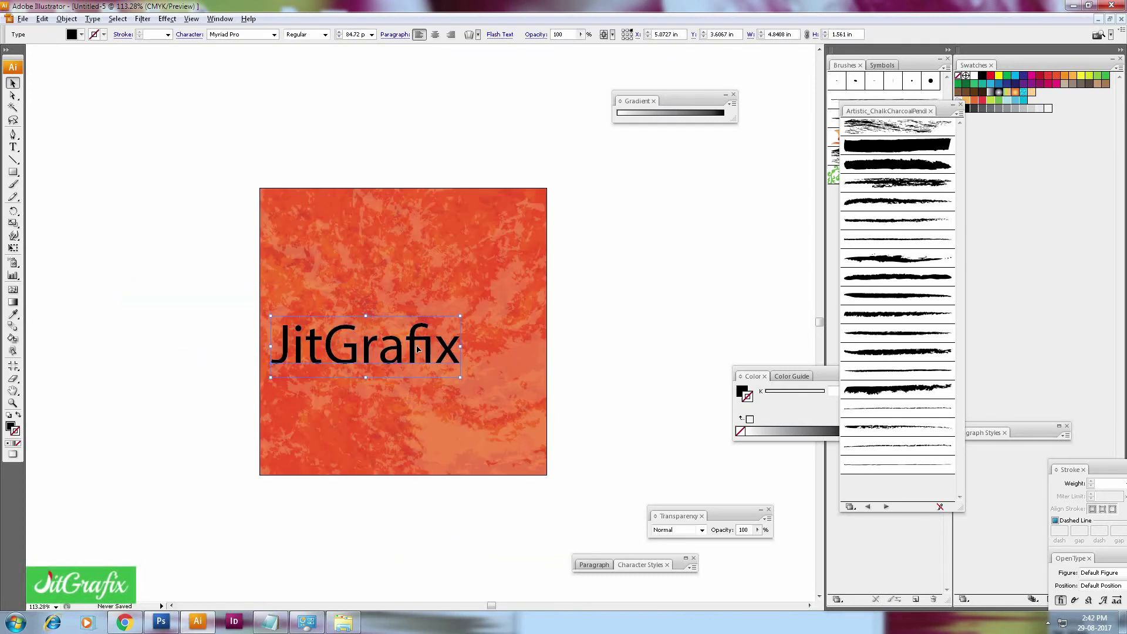